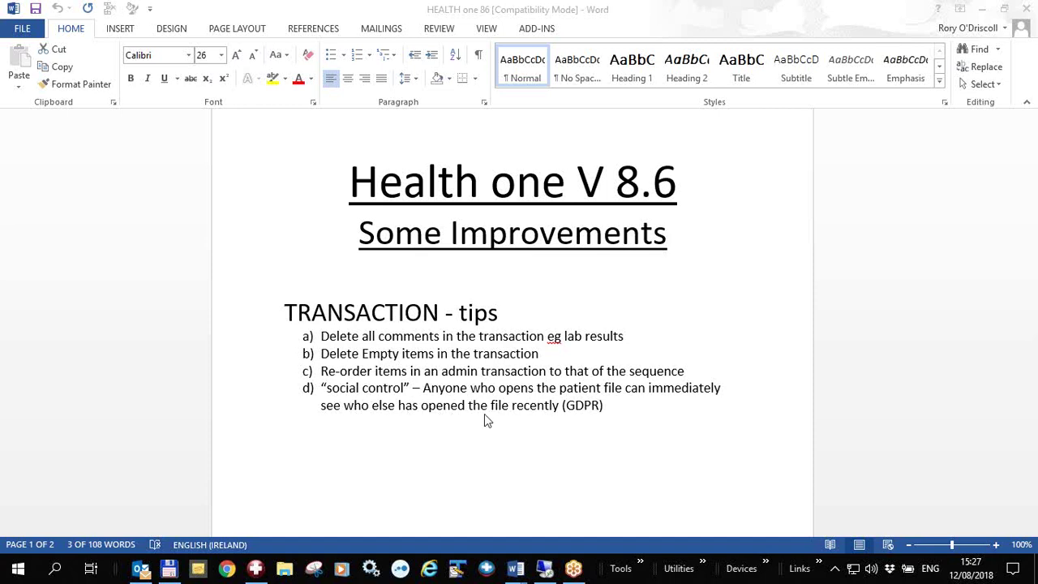
# Inspect the reference-interval comment line of the 16/07/2018 Tralee thyroid results, leaving it unchanged.
pyautogui.click(256, 570)
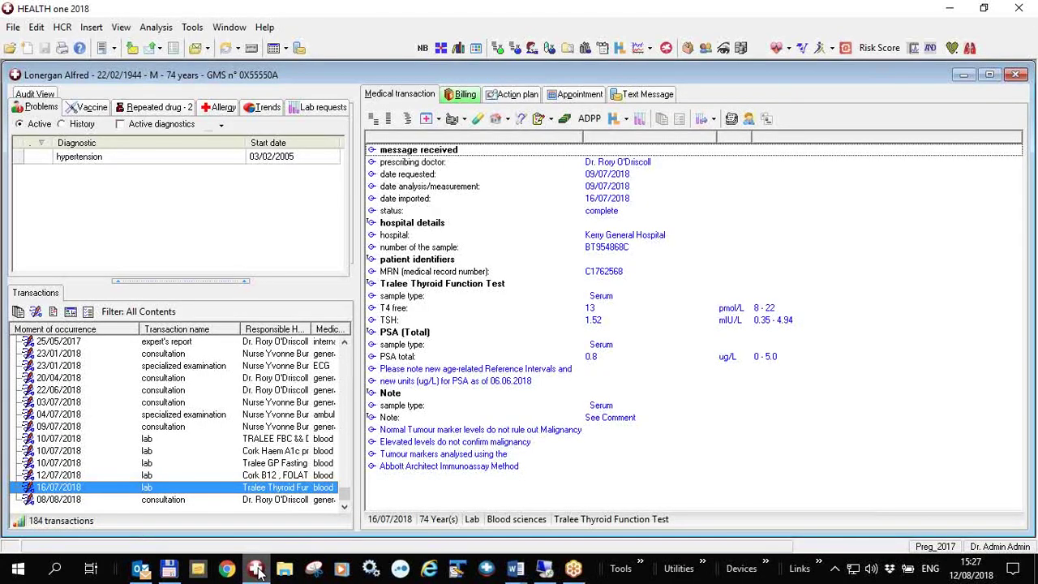
pyautogui.click(425, 371)
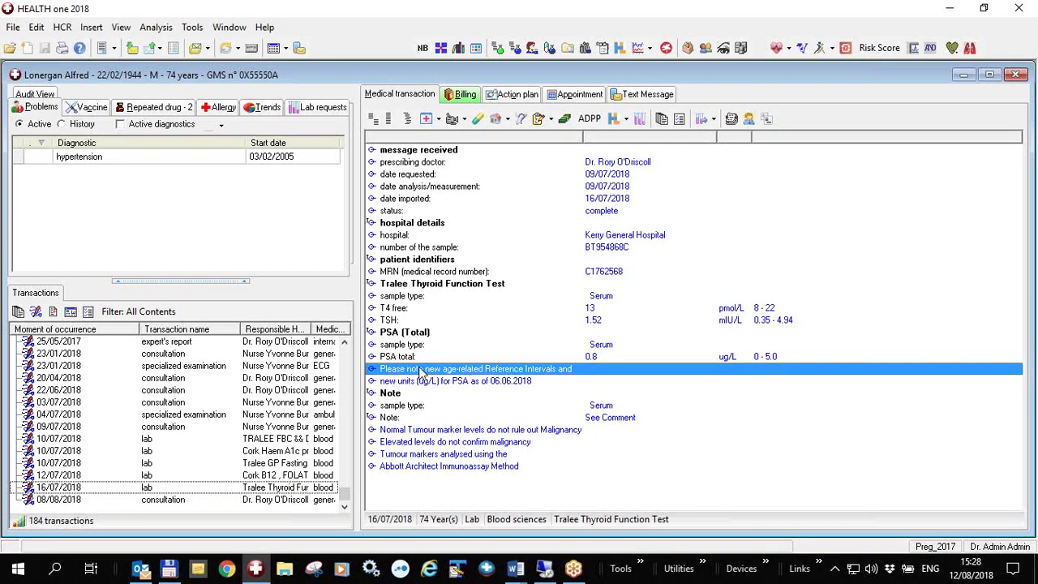
pyautogui.doubleClick(421, 372)
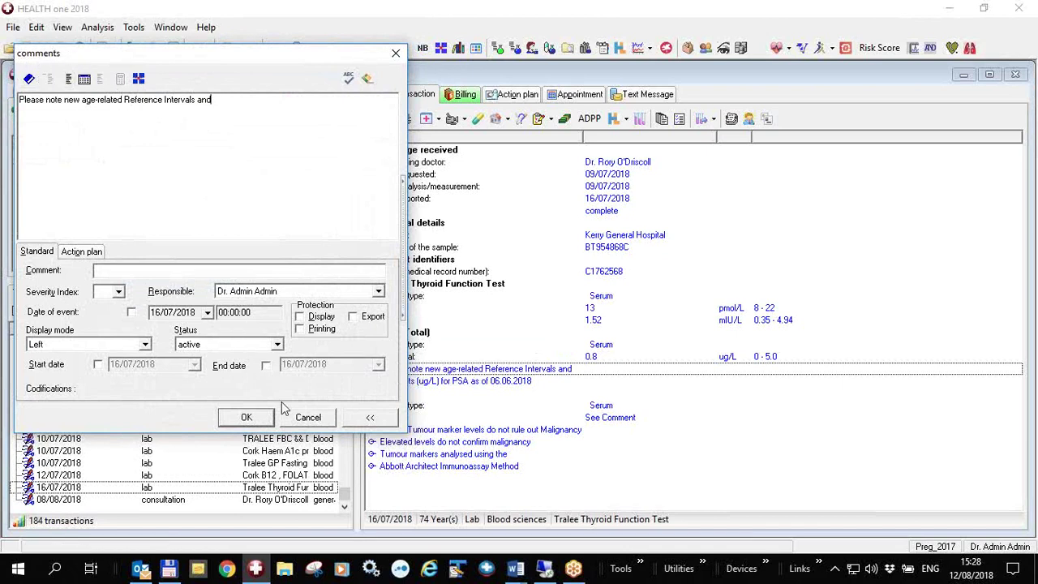
pyautogui.click(308, 418)
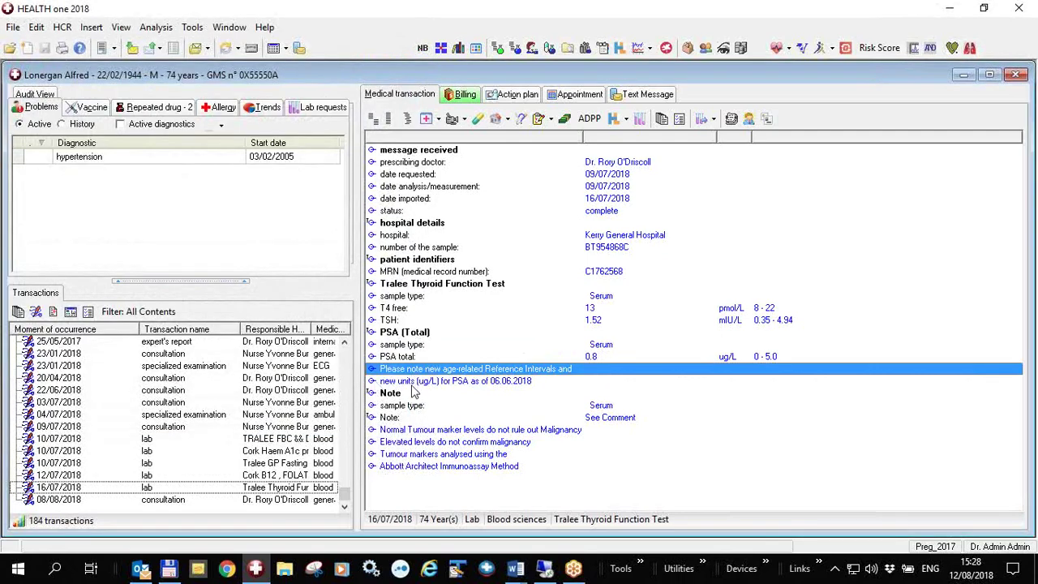
pyautogui.rightClick(479, 439)
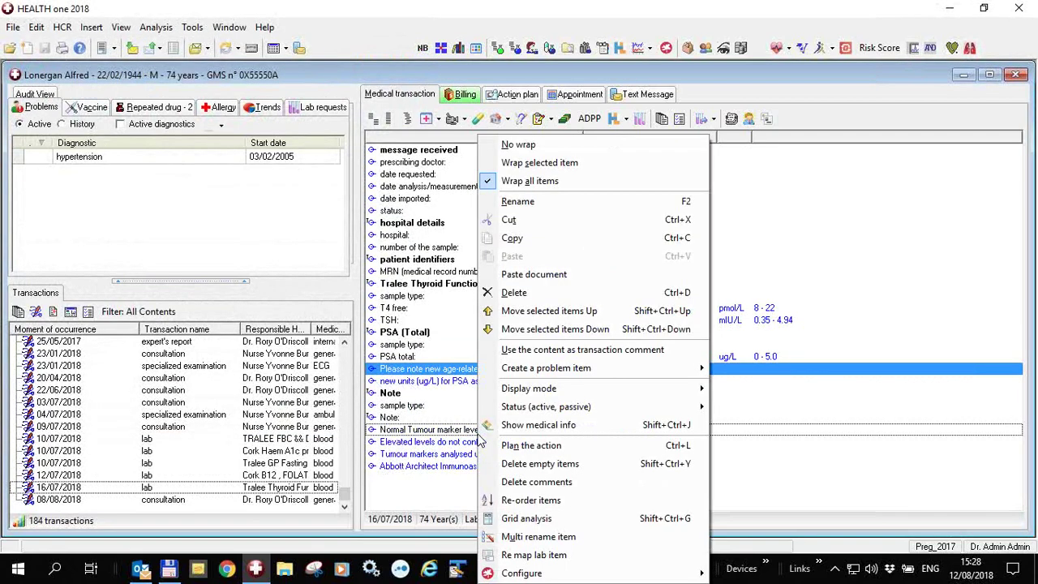
# Delete the 6 comments from the thyroid results and open the 12/07/2018 Cork B12 lab.
pyautogui.click(536, 483)
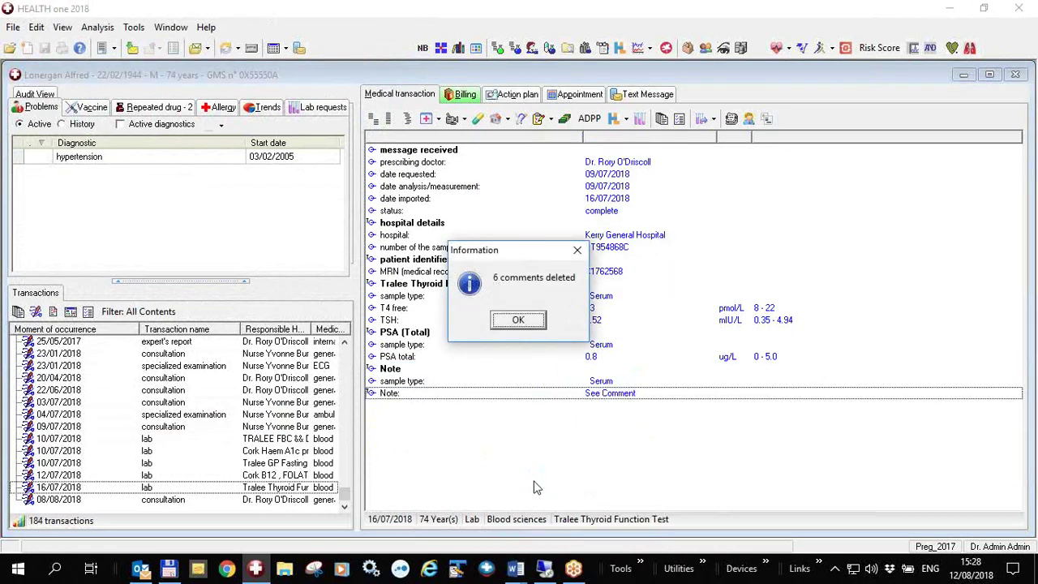
pyautogui.click(526, 325)
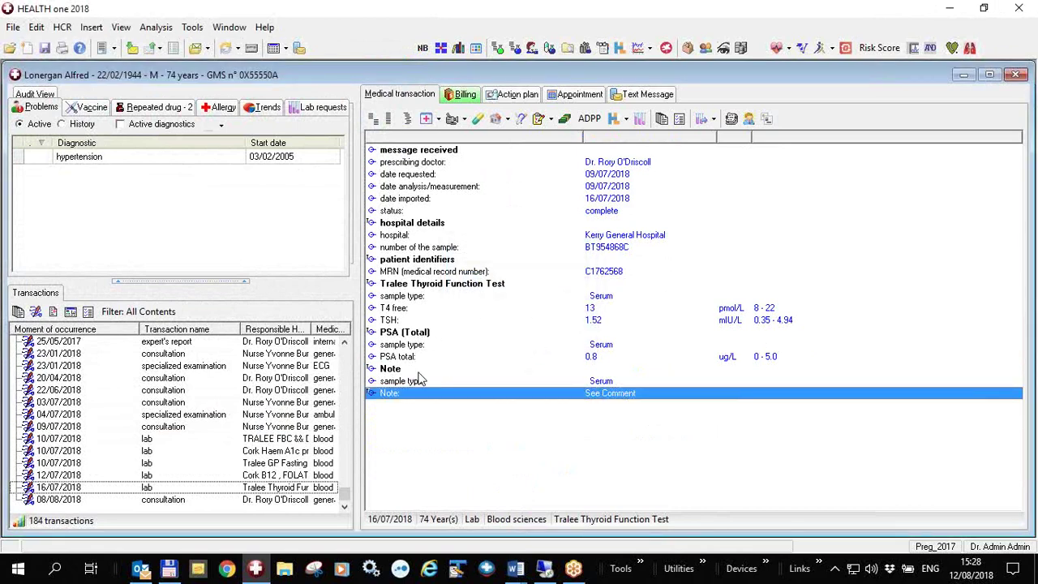
pyautogui.click(175, 476)
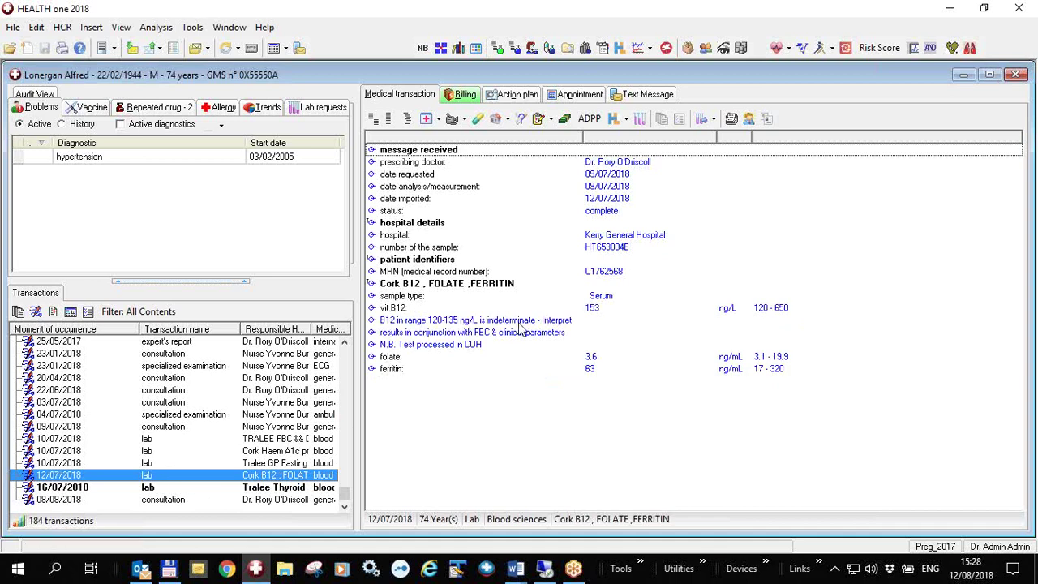
# Delete empty items and the 3 comments from the Cork B12 lab, then show the 10/07/2018 Fasting Profile.
pyautogui.rightClick(479, 351)
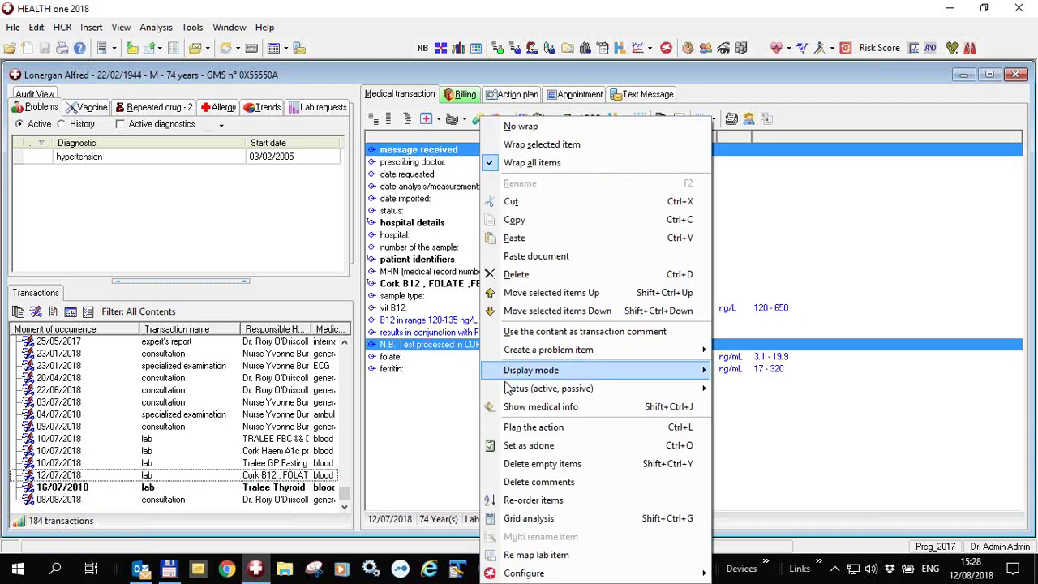
pyautogui.click(528, 466)
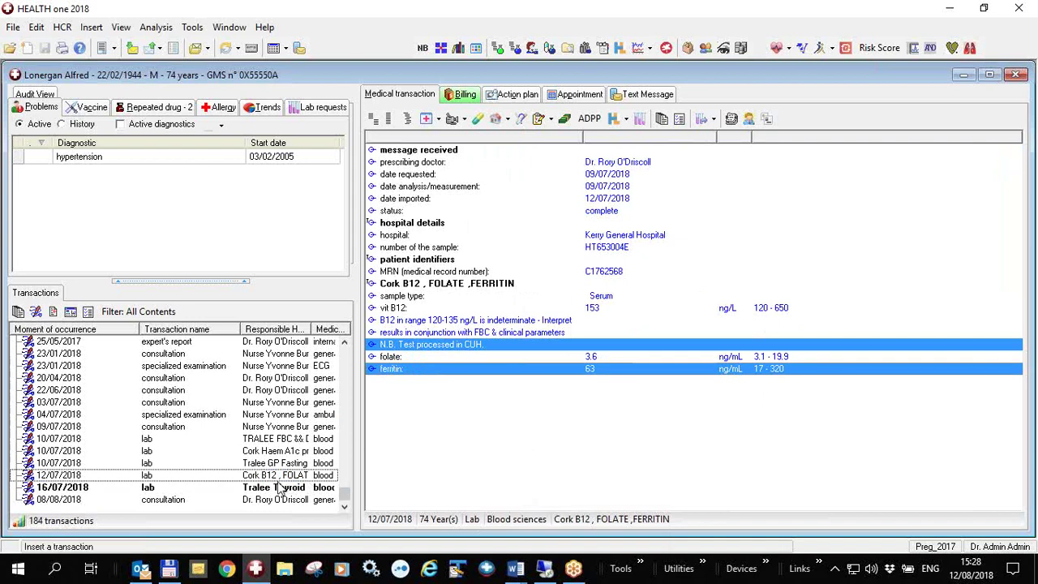
pyautogui.click(467, 321)
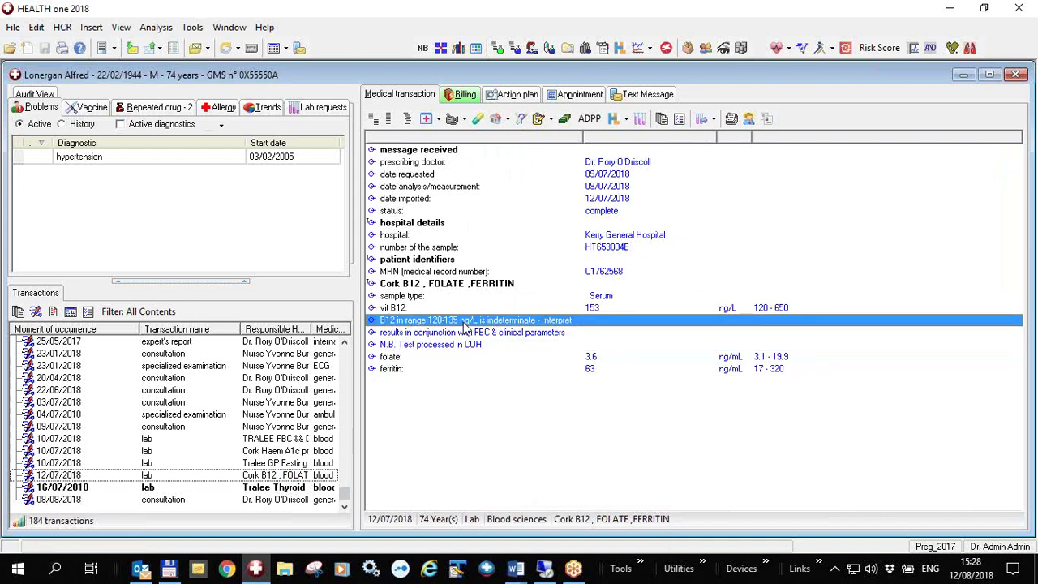
pyautogui.rightClick(465, 324)
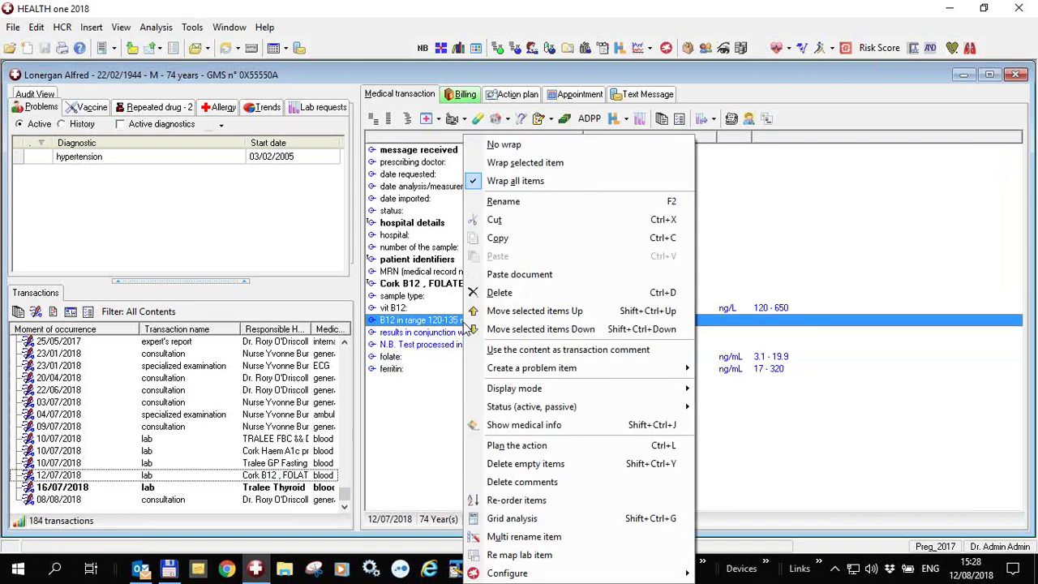
pyautogui.click(523, 482)
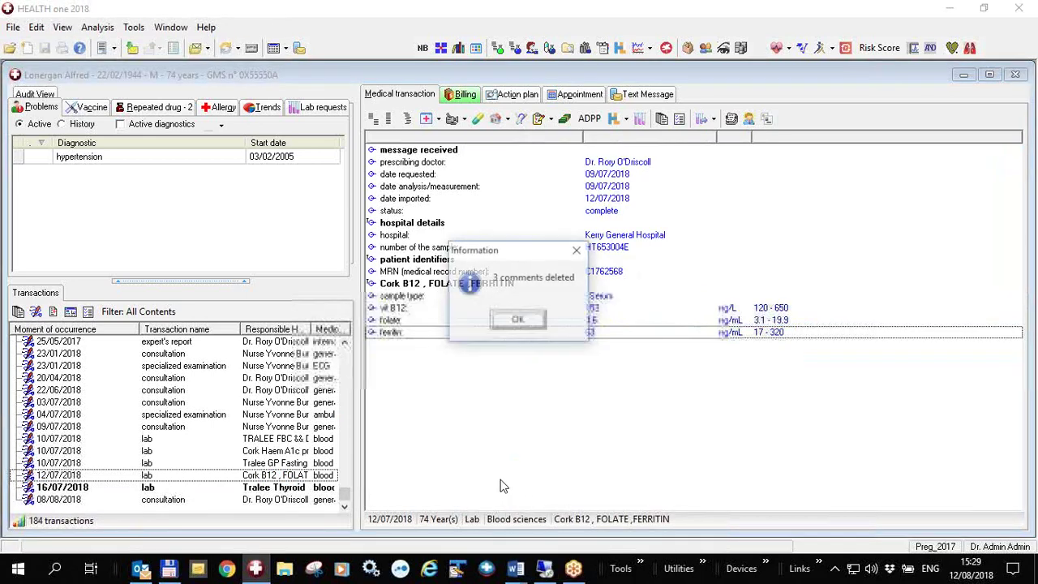
pyautogui.click(533, 325)
pyautogui.click(202, 462)
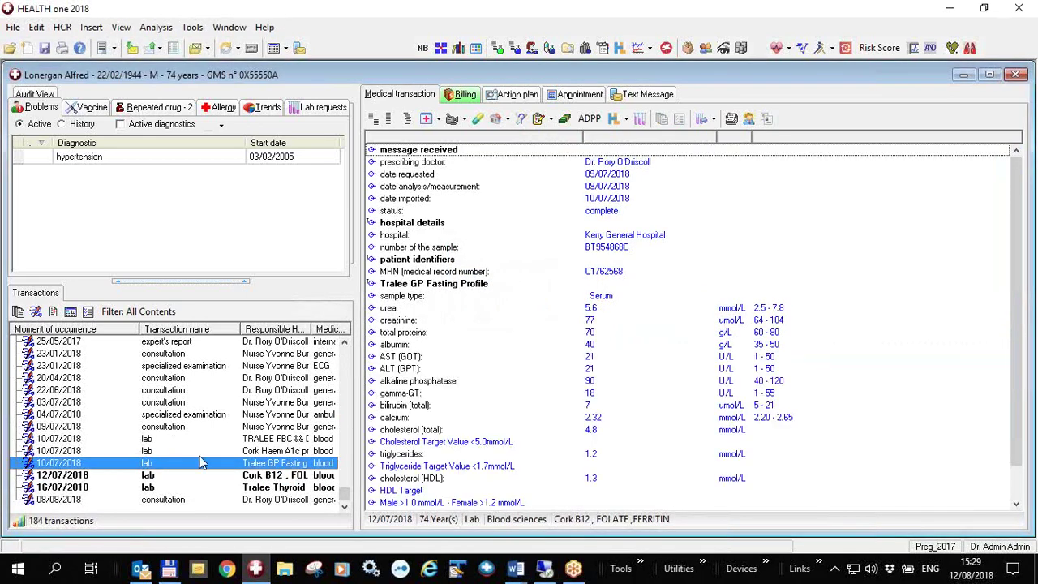
pyautogui.click(478, 440)
# Delete all 4 comments, including the cholesterol target notes, from the 10/07/2018 fasting profile.
pyautogui.scroll(-1, 485, 431)
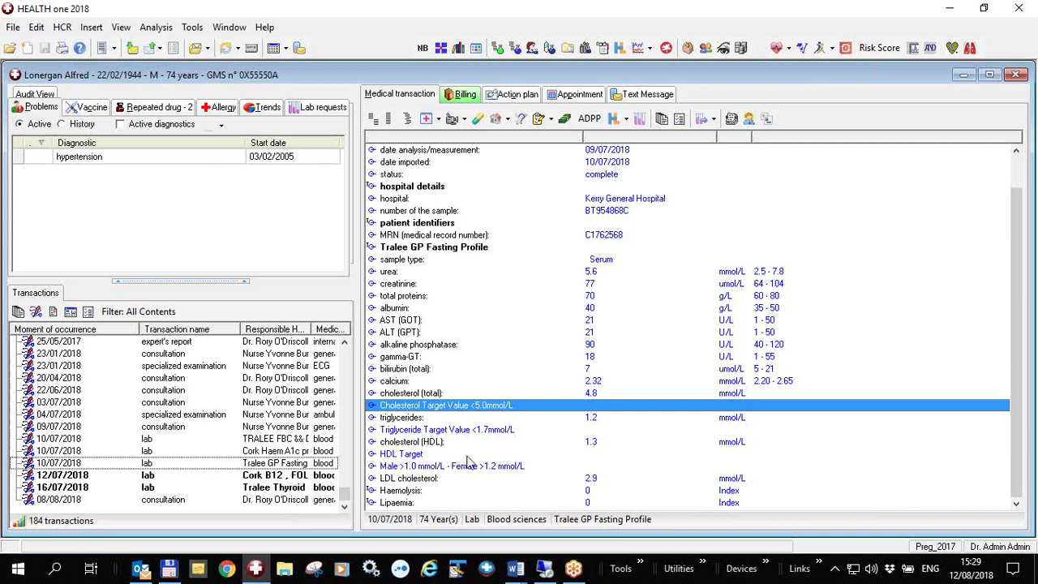
pyautogui.rightClick(471, 457)
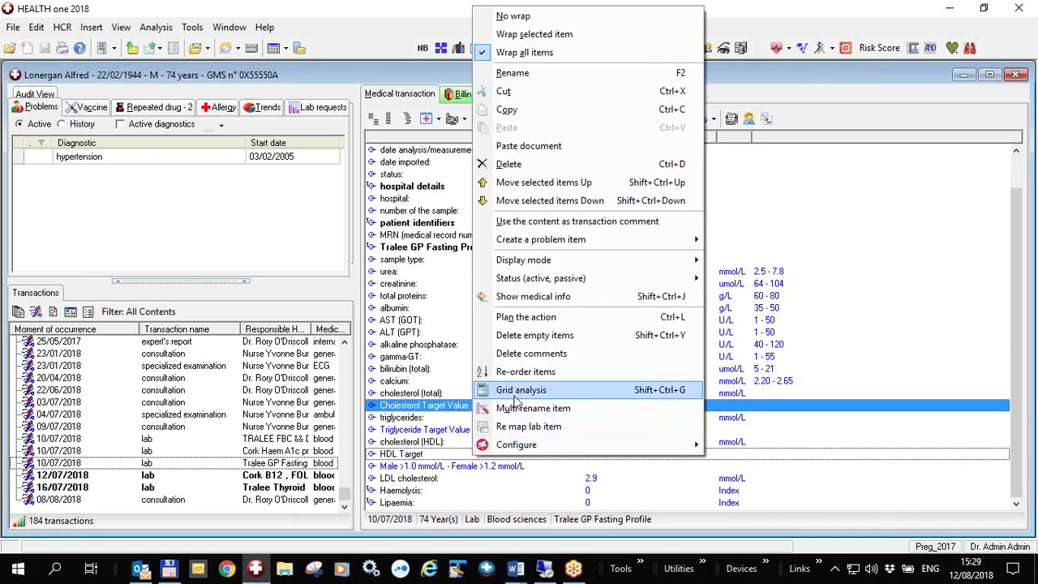
pyautogui.click(532, 354)
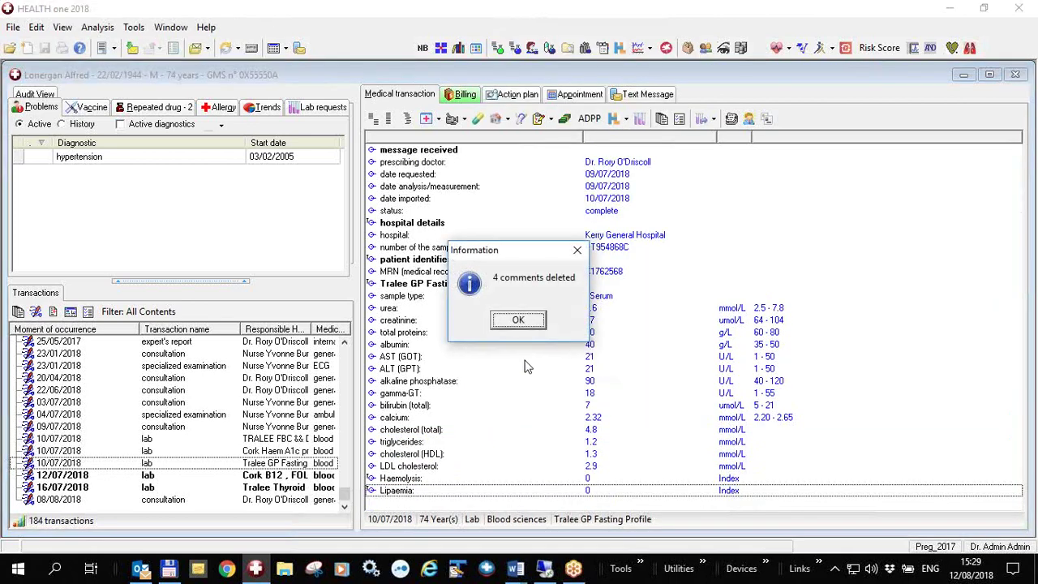
pyautogui.click(518, 322)
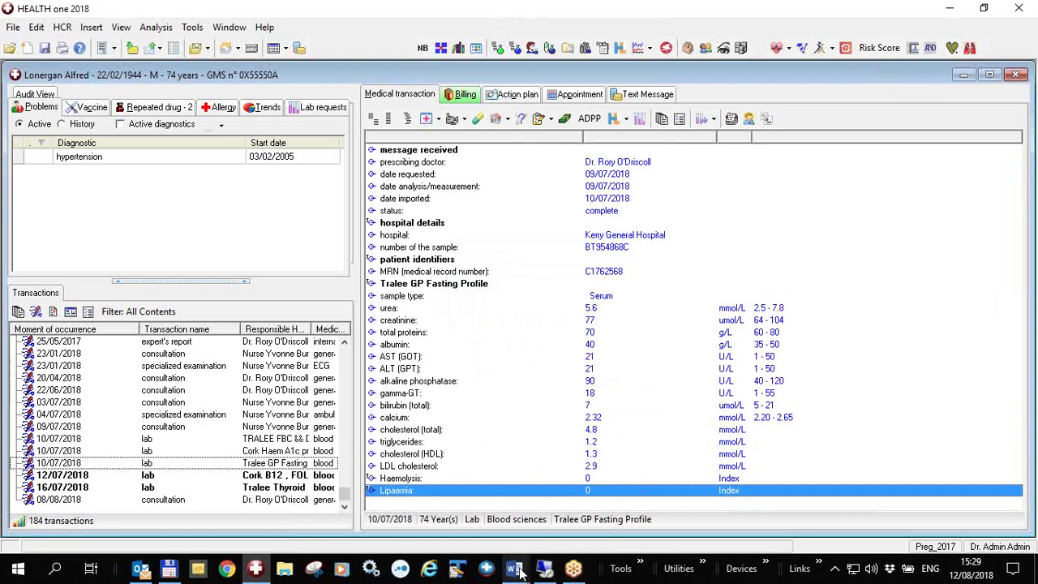
# Highlight the Delete Empty items tip in the Word tips document.
pyautogui.moveTo(516, 569)
pyautogui.click(579, 519)
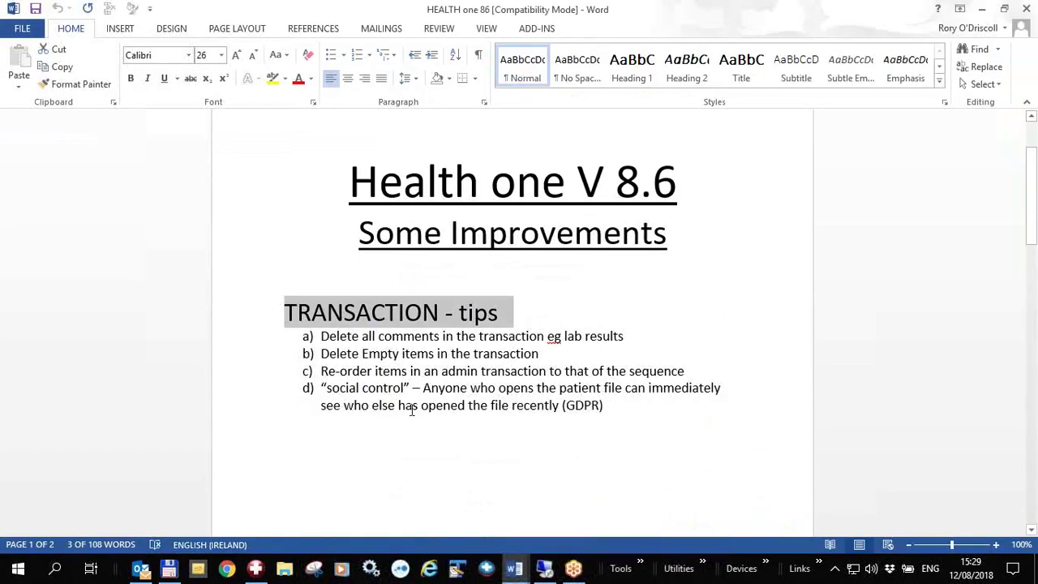
pyautogui.moveTo(316, 354); pyautogui.dragTo(536, 354)
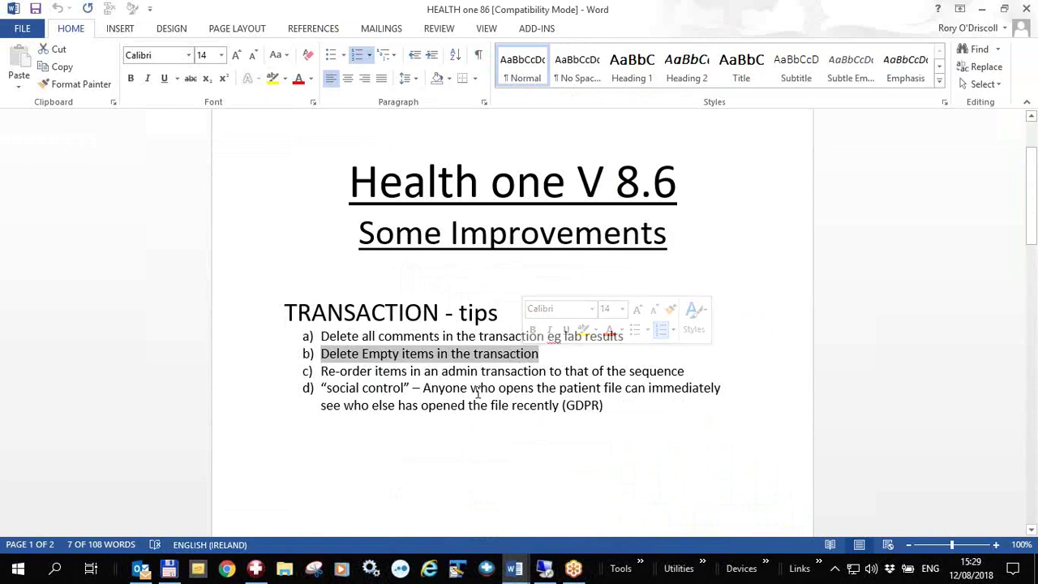
# In HealthONE, open the 08/08/2018 consultation and select its empty rows through advice given.
pyautogui.moveTo(258, 570)
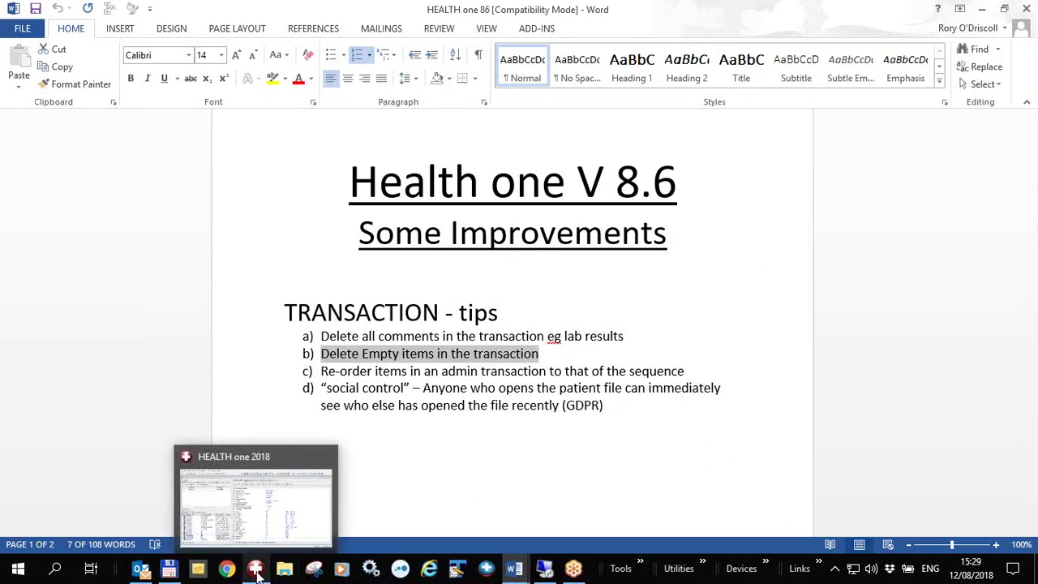
pyautogui.click(239, 519)
pyautogui.click(245, 500)
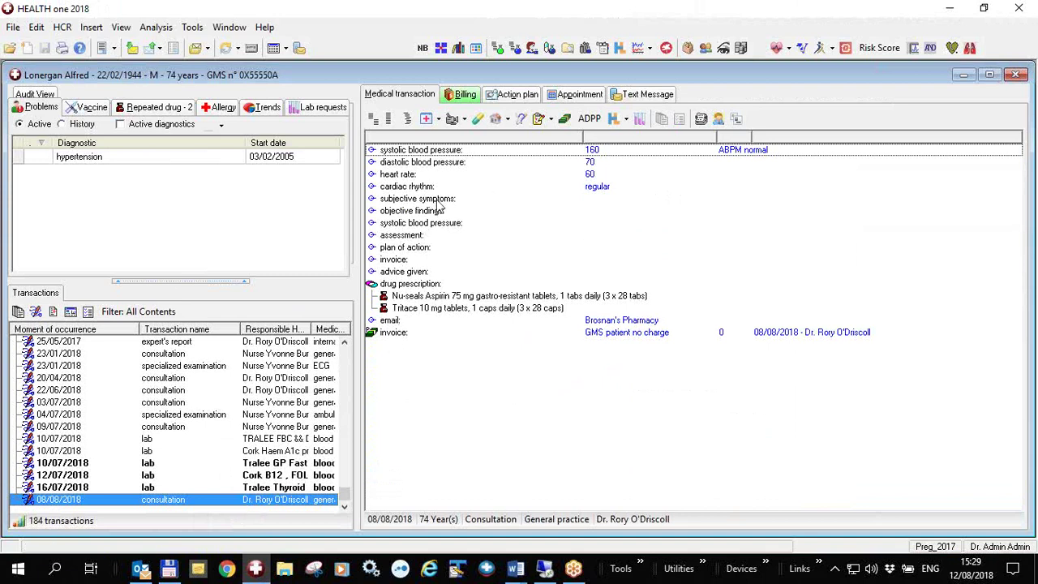
pyautogui.moveTo(438, 200); pyautogui.dragTo(442, 273)
pyautogui.click(466, 273)
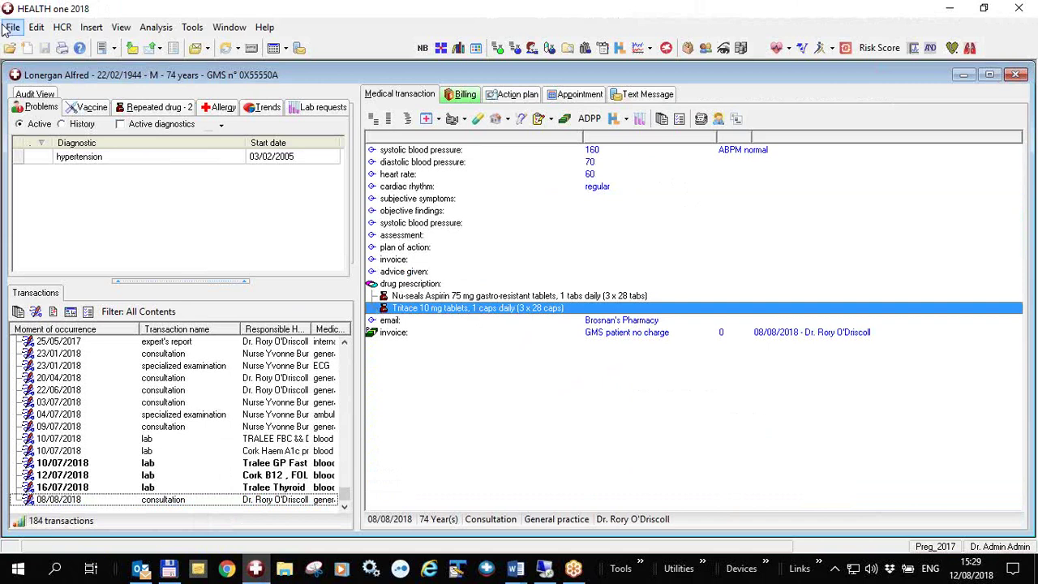
# Apply Delete empty items to the 08/08/2018 consultation rows.
pyautogui.rightClick(436, 297)
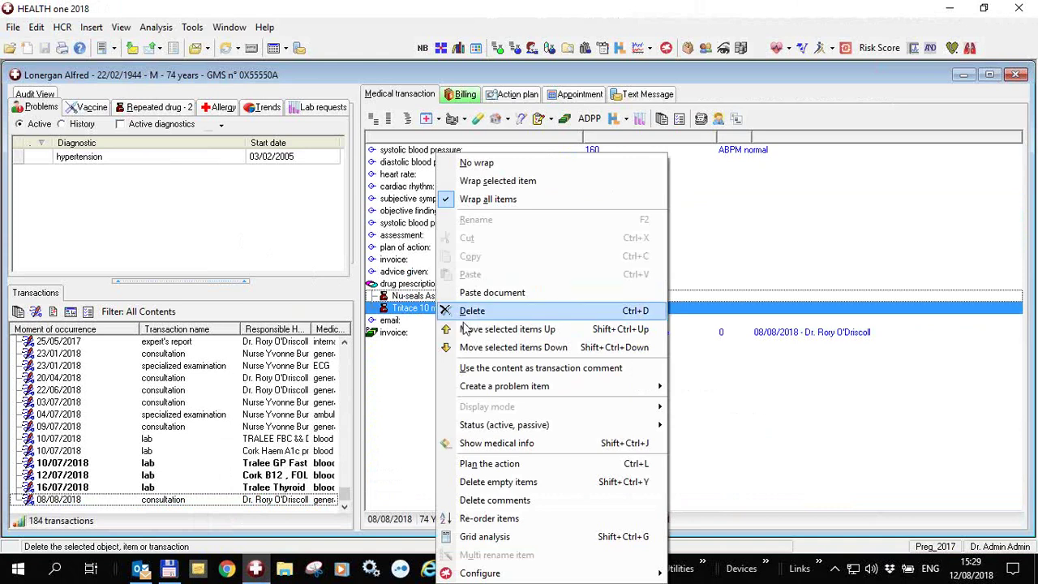
pyautogui.click(524, 484)
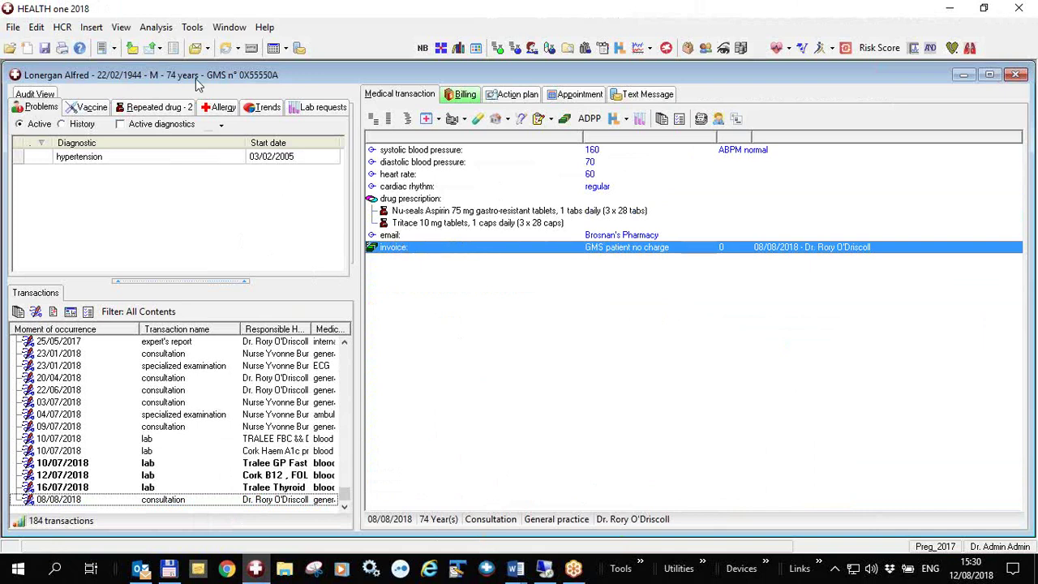
# Turn on 'Delete empty items' in the General page of Tools > Options and confirm.
pyautogui.click(194, 29)
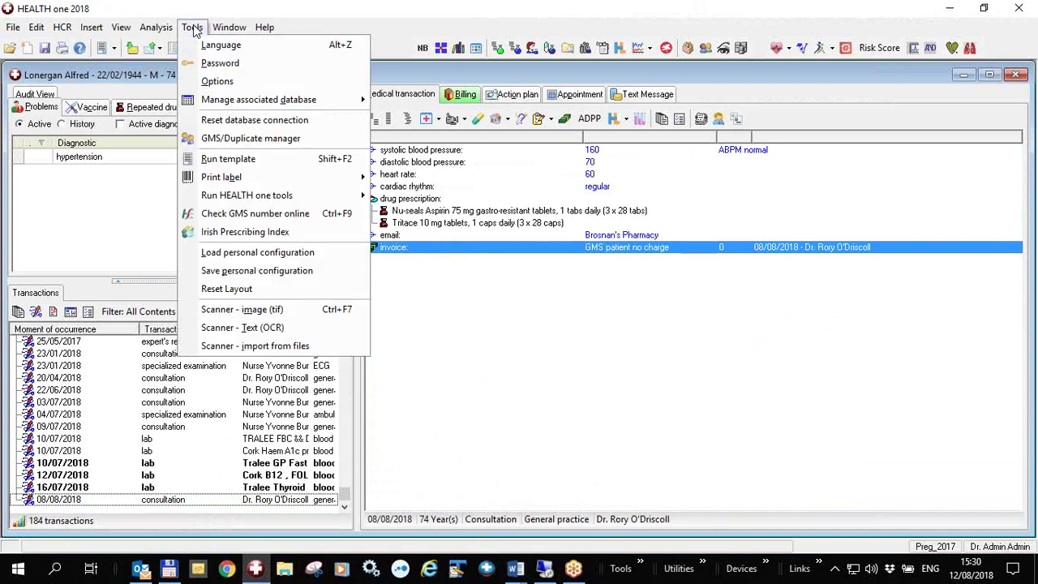
pyautogui.click(216, 81)
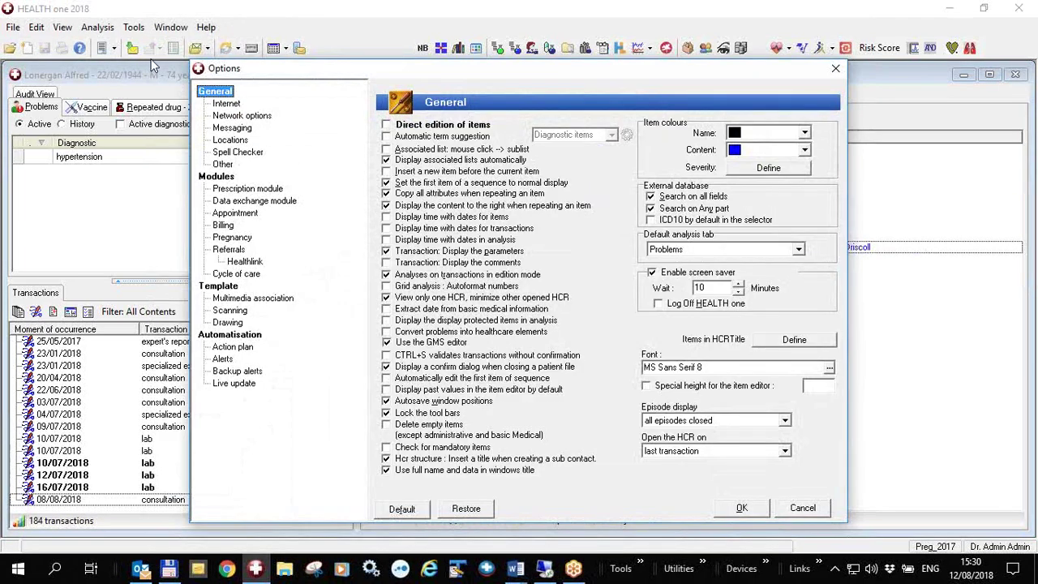
pyautogui.click(387, 426)
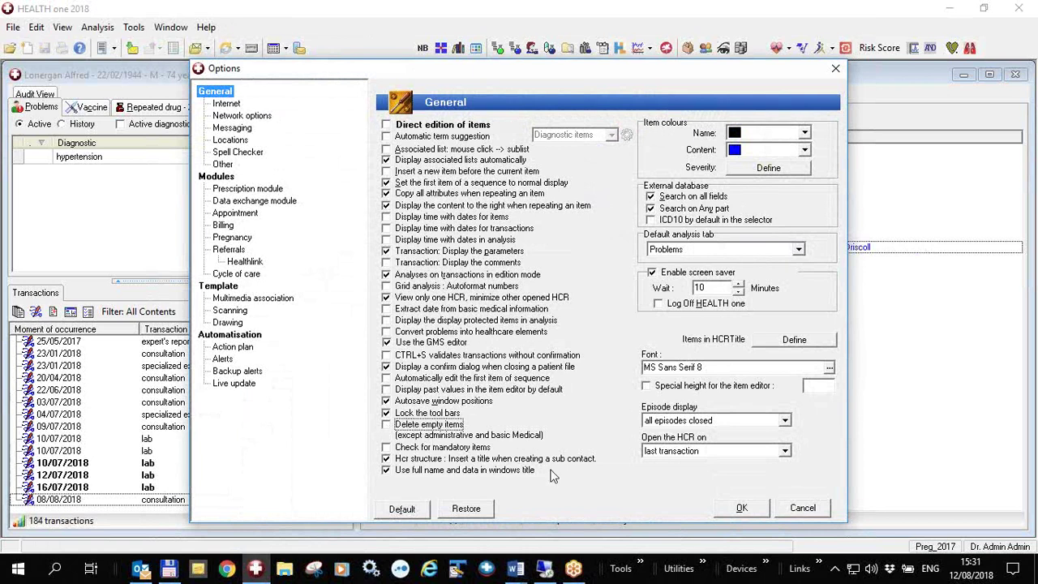
pyautogui.click(741, 508)
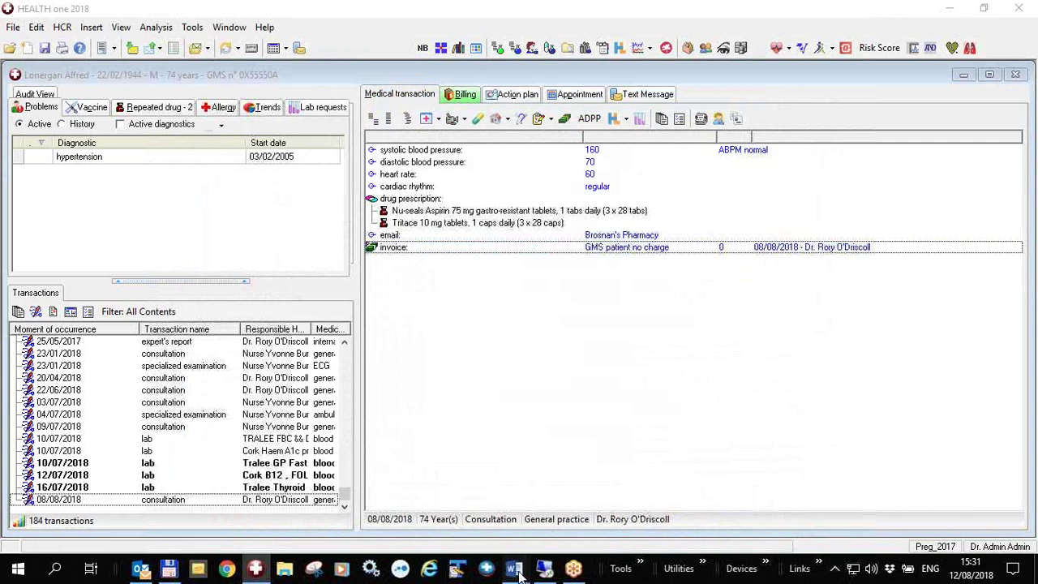
# Highlight tip c about re-ordering items in the Word document, then return to HealthONE.
pyautogui.moveTo(520, 575)
pyautogui.click(560, 515)
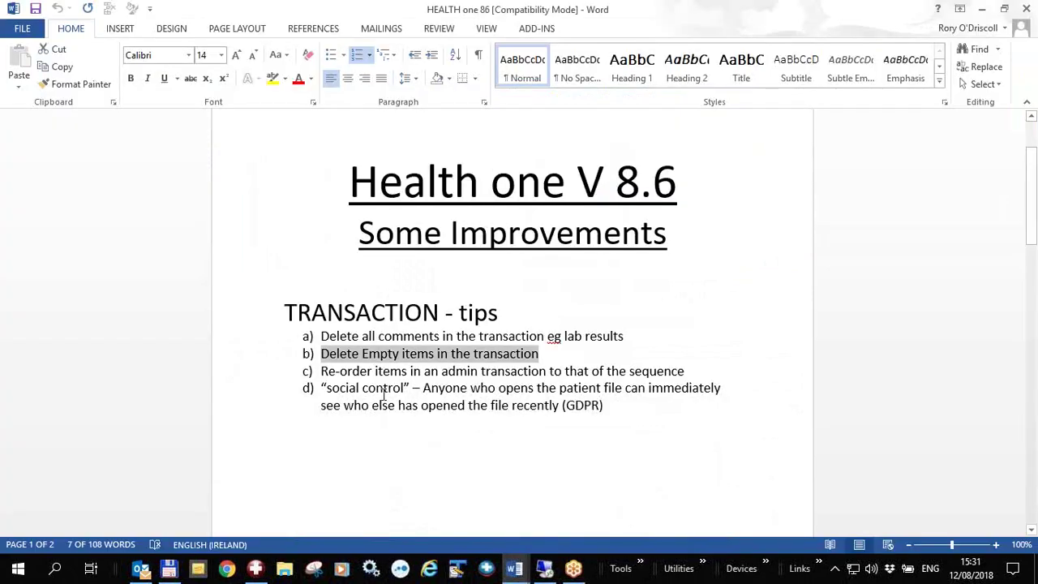
pyautogui.moveTo(322, 371); pyautogui.dragTo(669, 370)
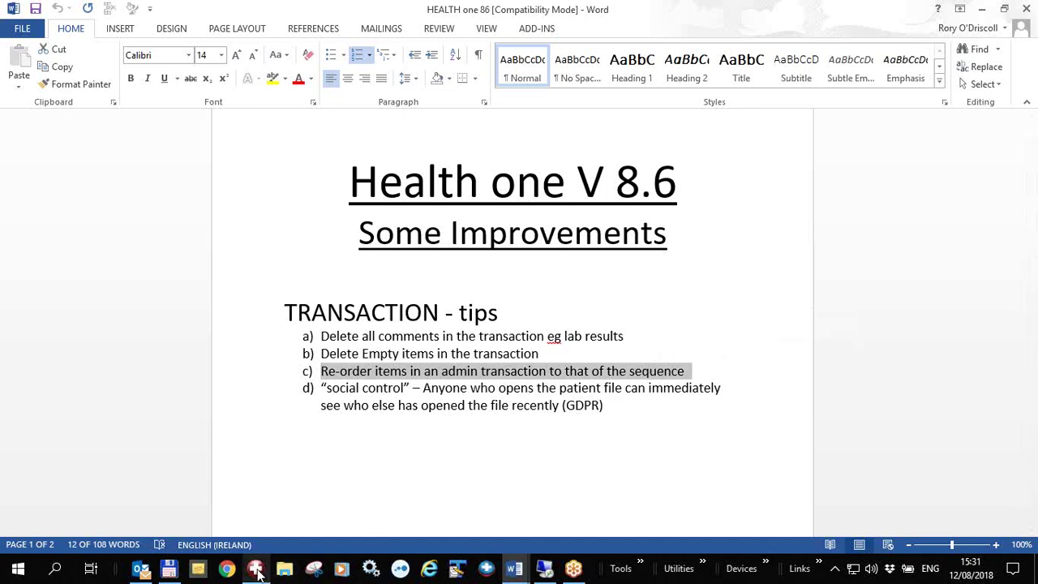
pyautogui.moveTo(256, 571)
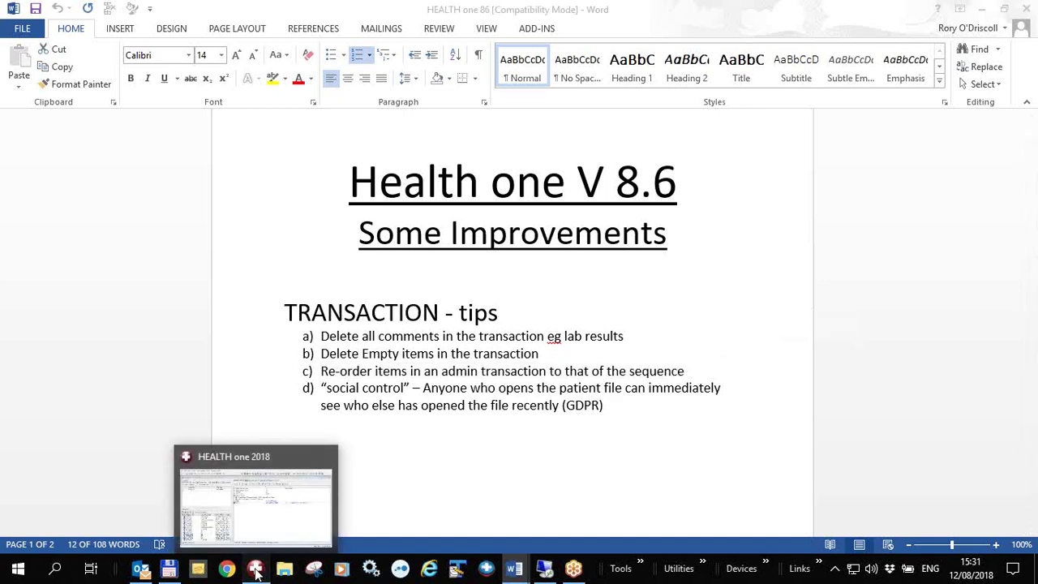
pyautogui.click(256, 571)
pyautogui.moveTo(345, 501); pyautogui.dragTo(314, 355)
# Re-order the items of the 01/06/1999 identification transaction: first name, surname, category, GMS number.
pyautogui.click(314, 354)
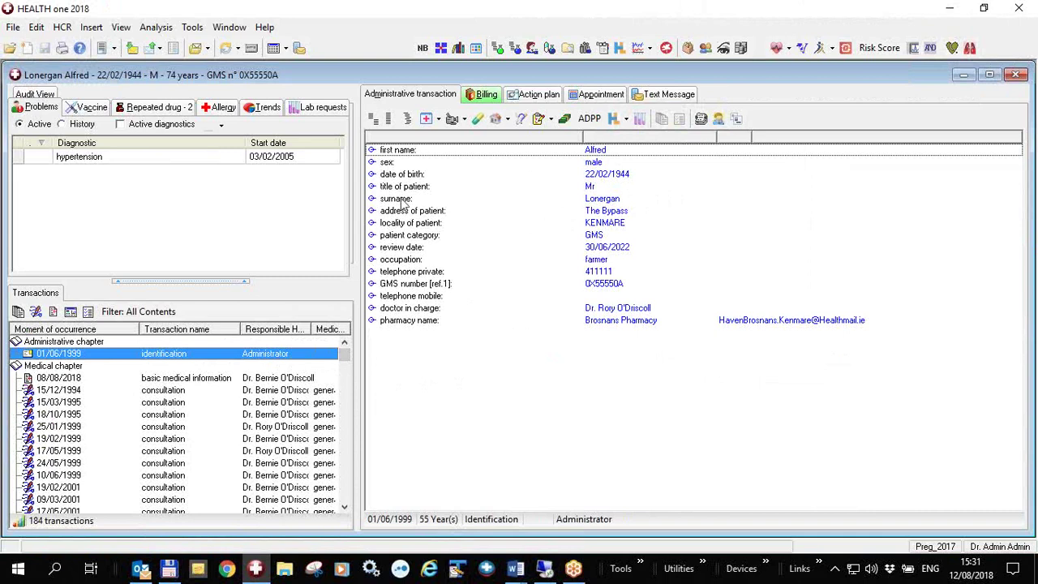
pyautogui.click(429, 154)
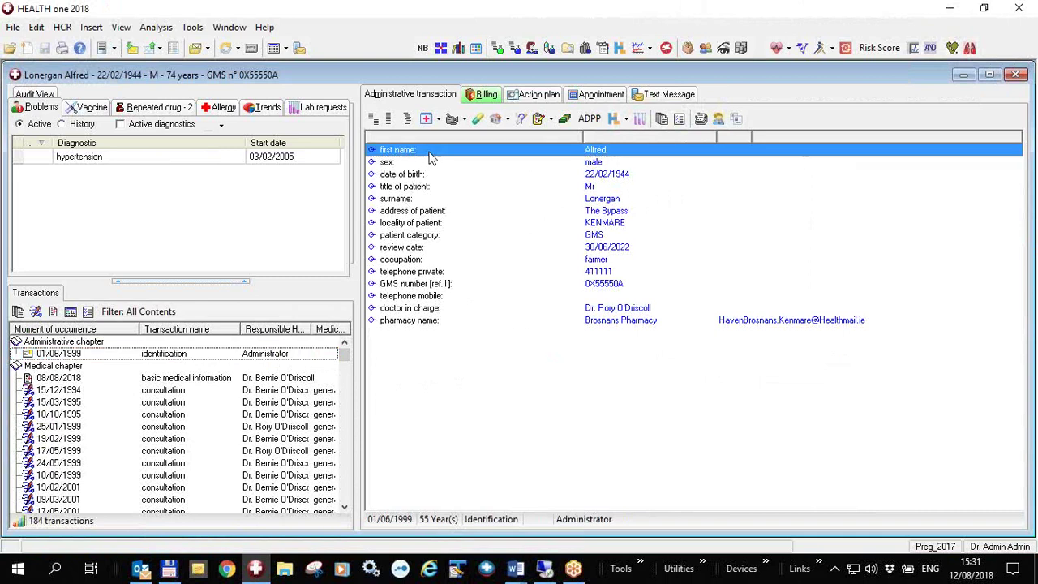
pyautogui.click(410, 200)
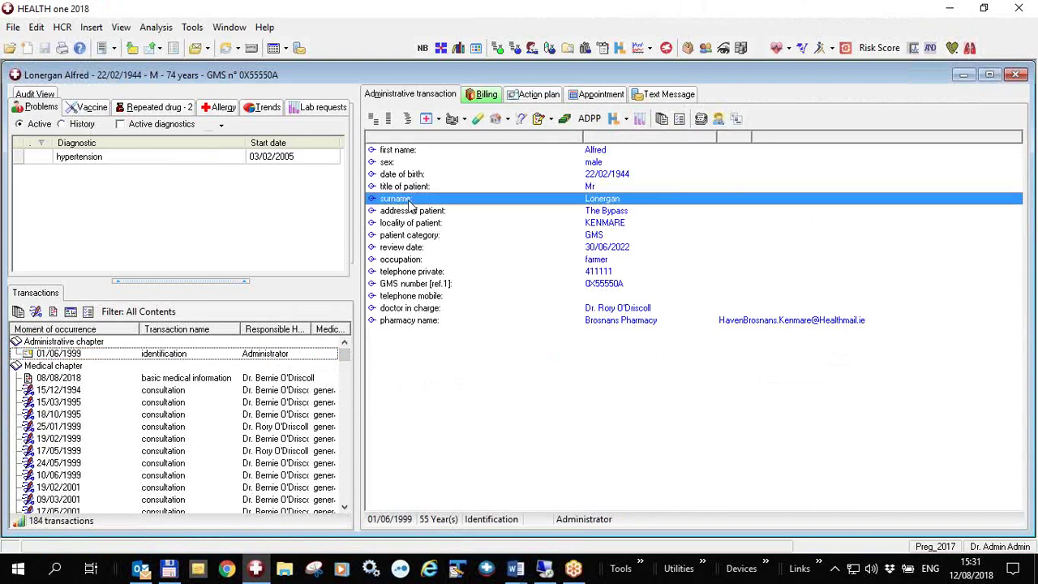
pyautogui.click(427, 236)
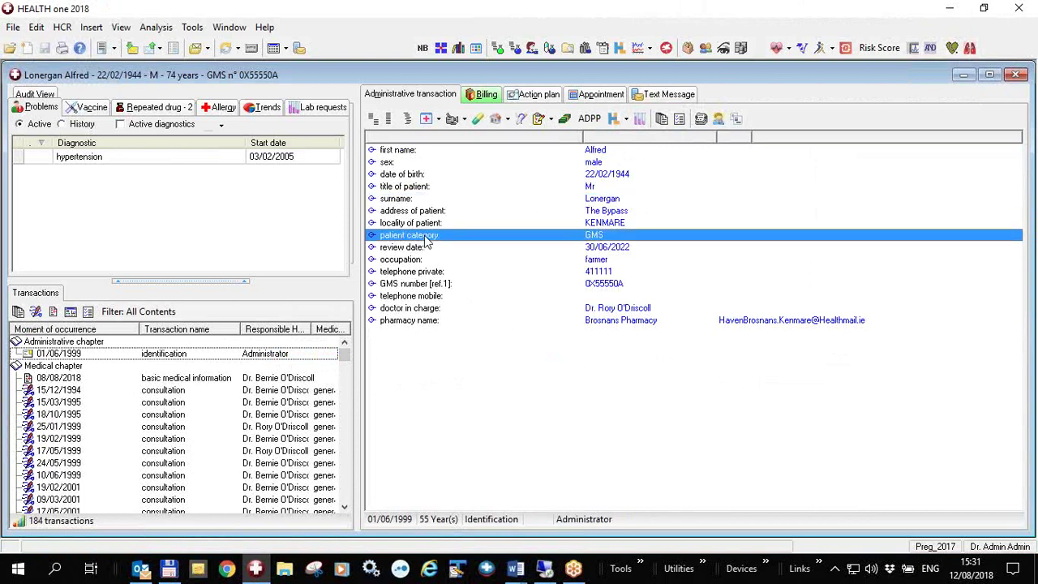
pyautogui.click(430, 285)
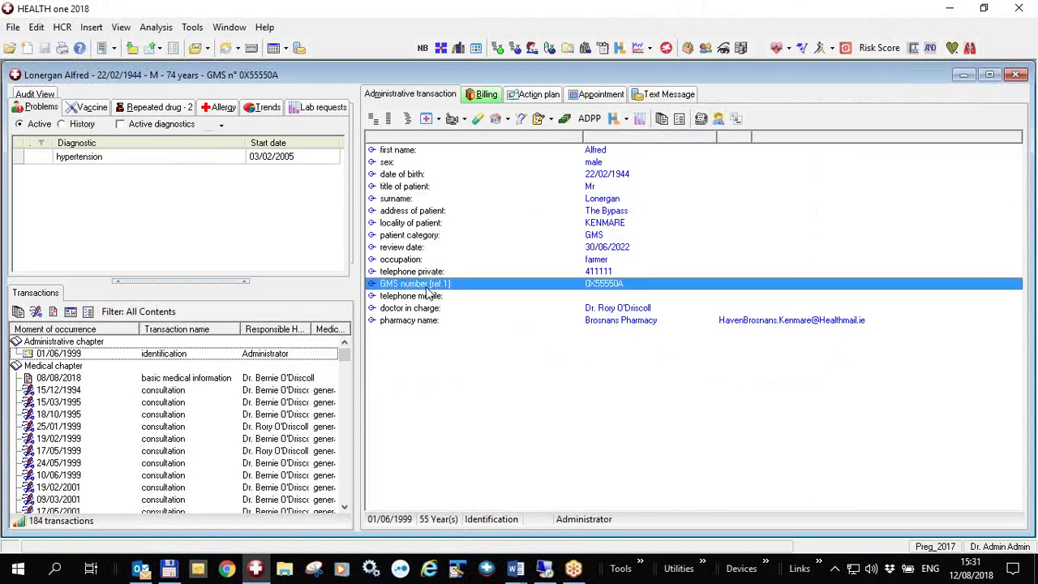
pyautogui.rightClick(479, 308)
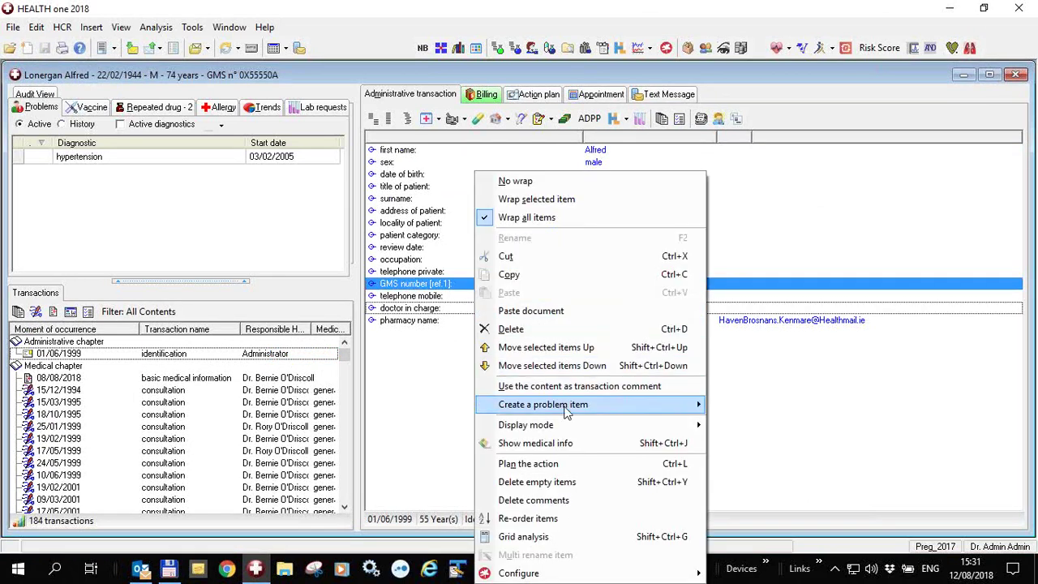
pyautogui.click(529, 519)
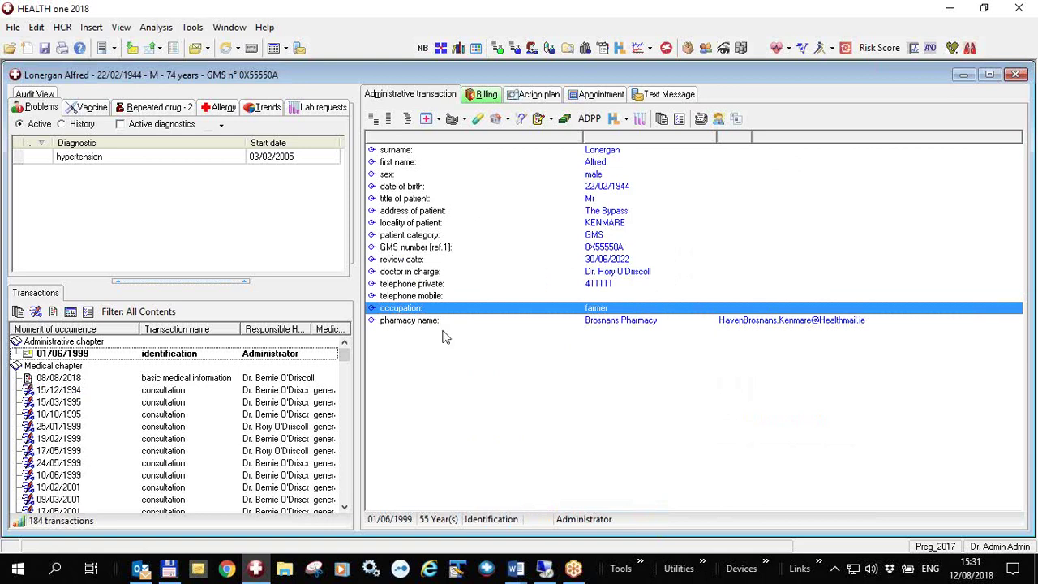
# Check the new field order by selecting the surname, patient category and GMS number fields.
pyautogui.moveTo(398, 154); pyautogui.dragTo(406, 186)
pyautogui.click(409, 152)
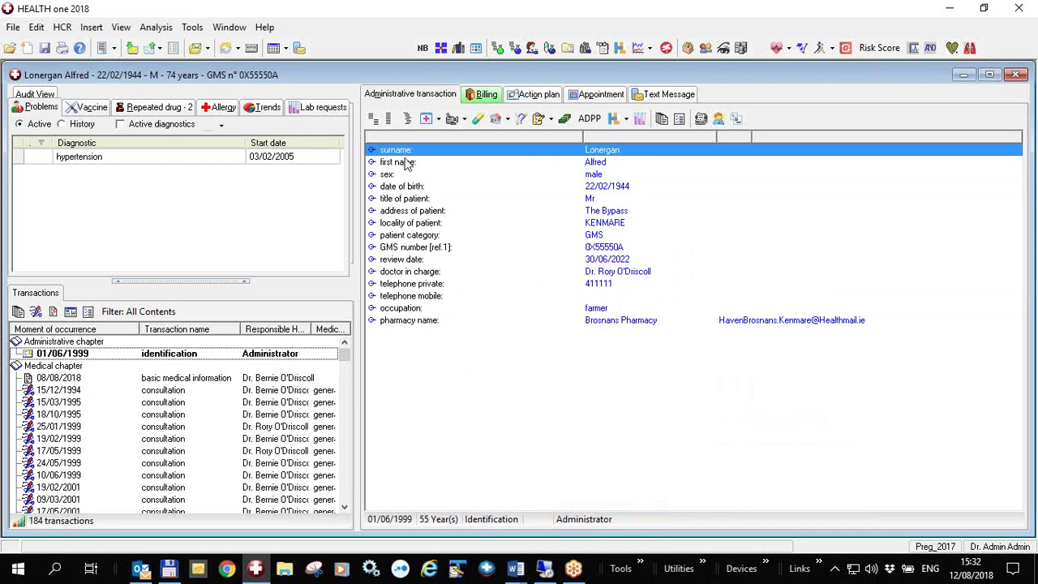
pyautogui.click(424, 237)
pyautogui.keyDown('shift'); pyautogui.click(423, 246); pyautogui.keyUp('shift')
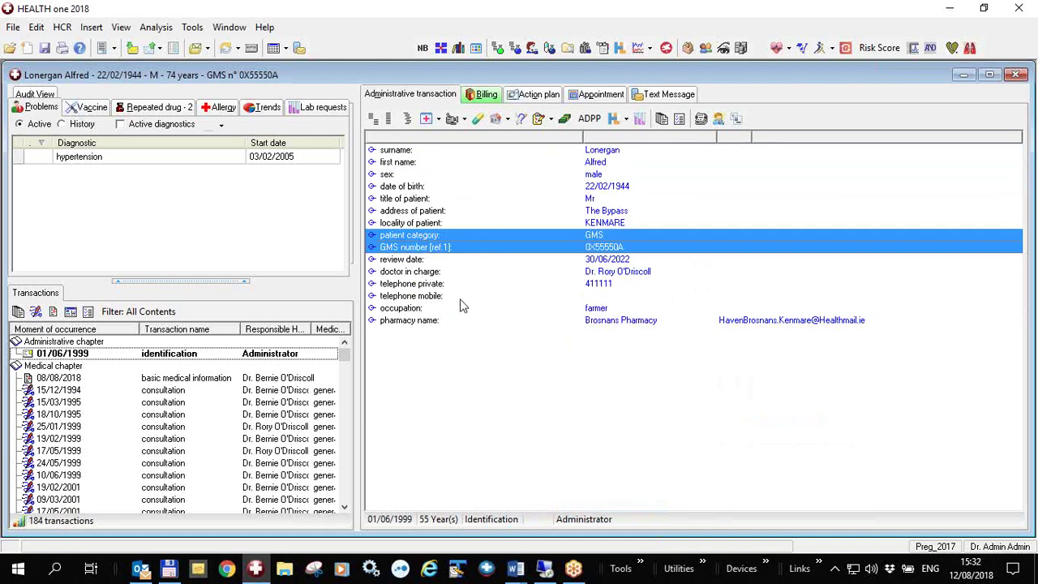
pyautogui.click(516, 571)
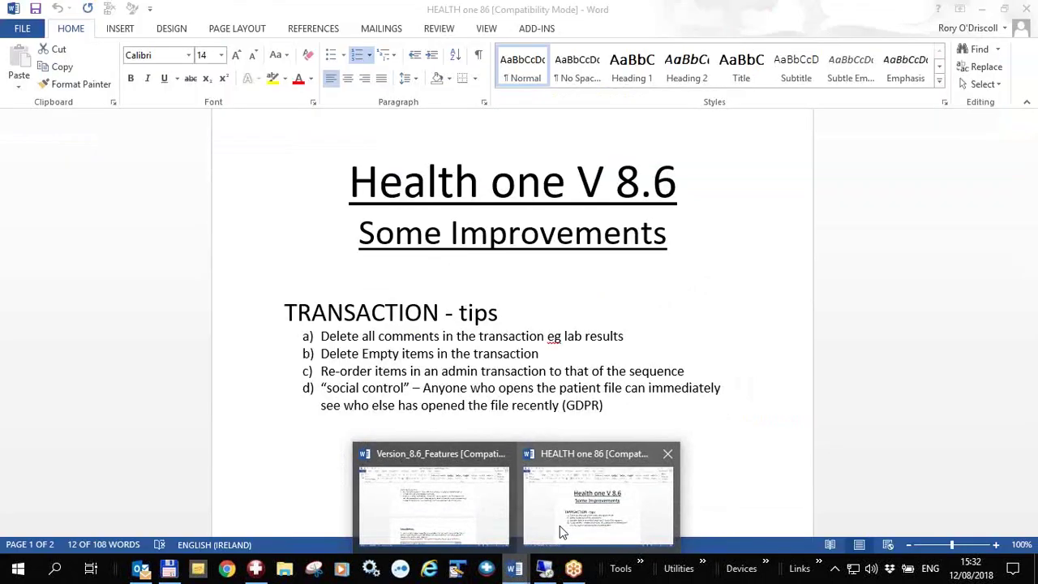
# Highlight social control tip d in the Word document, then return to HealthONE.
pyautogui.click(560, 526)
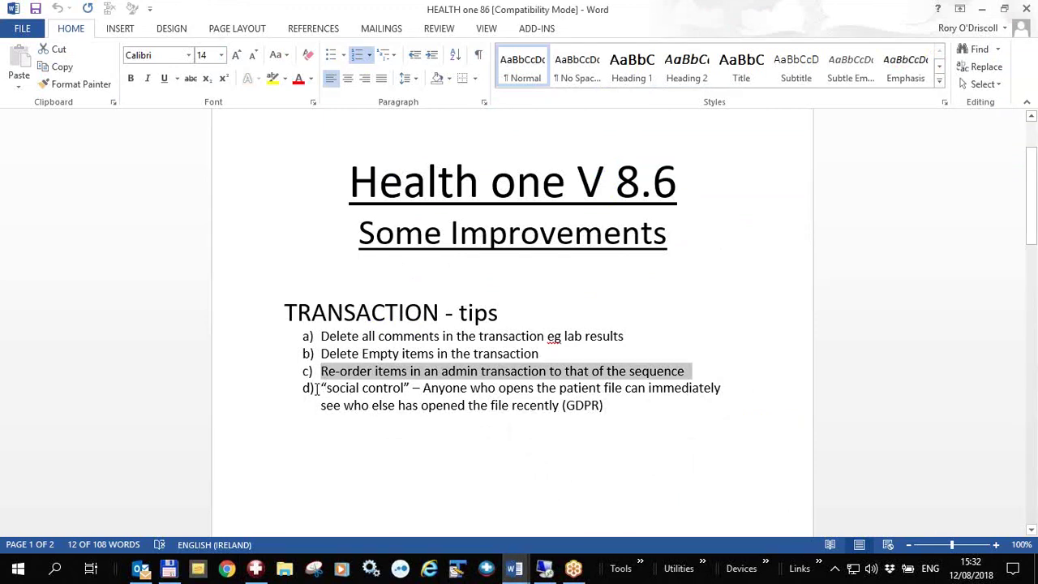
pyautogui.moveTo(327, 388); pyautogui.dragTo(509, 407)
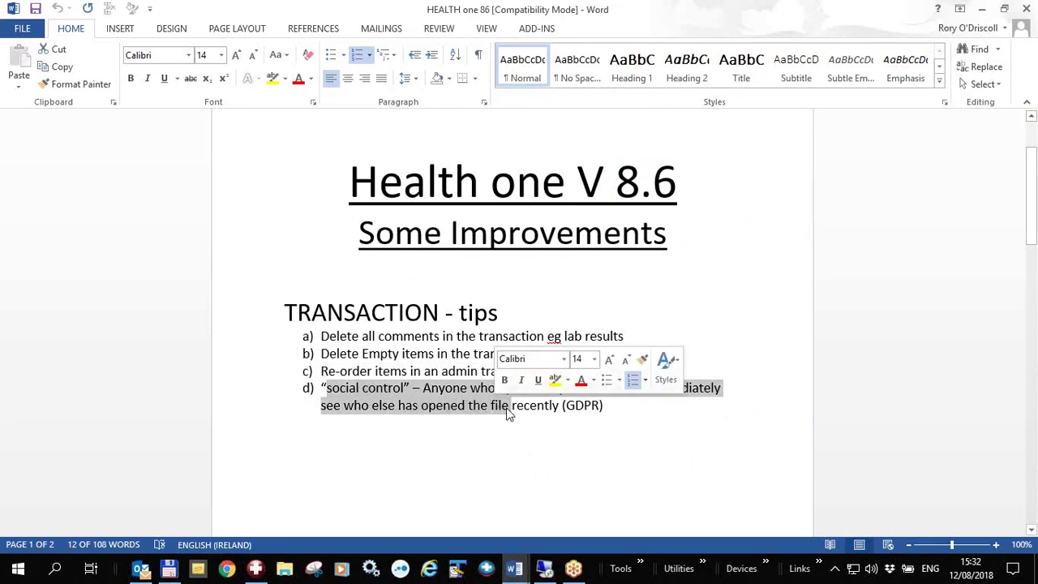
pyautogui.click(601, 406)
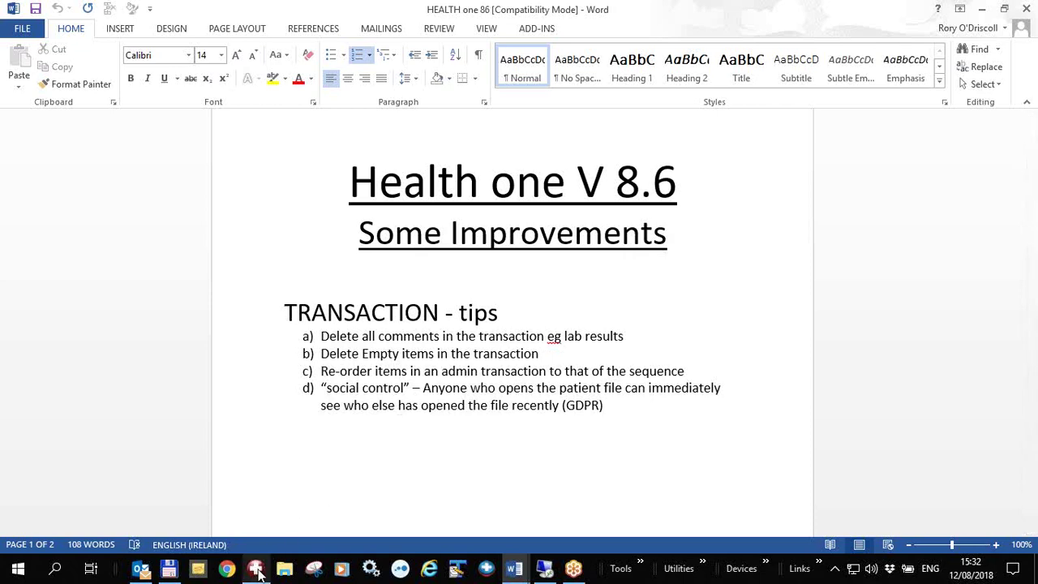
pyautogui.click(256, 571)
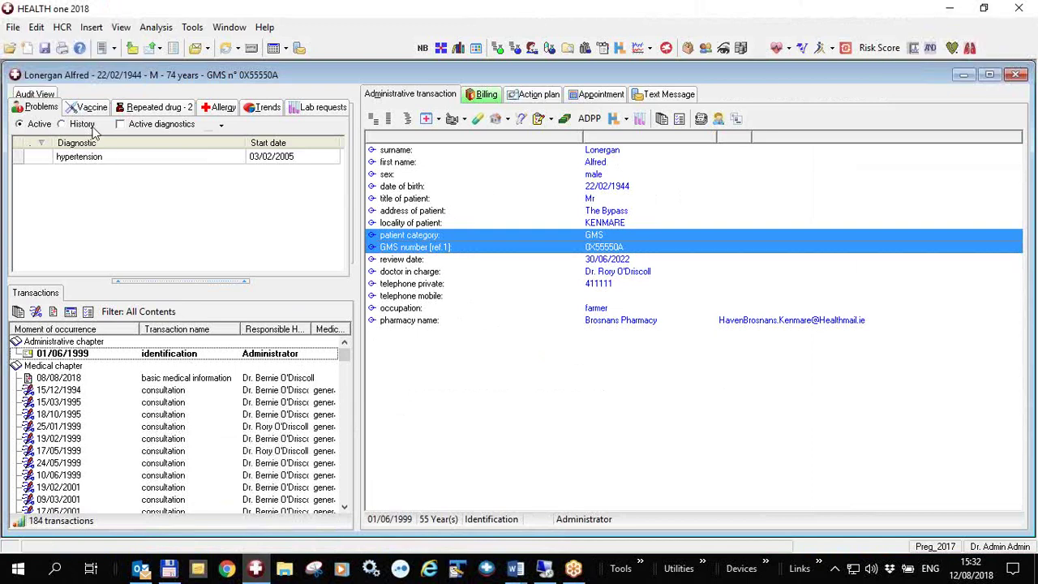
# Show the Audit View, widen its name column, and select the secretary's access entry.
pyautogui.click(34, 94)
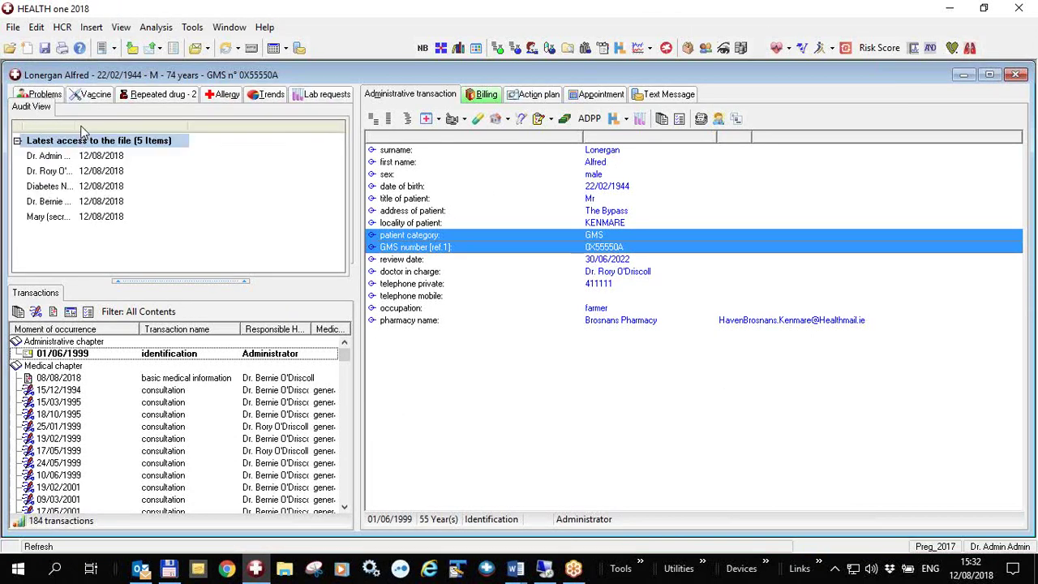
pyautogui.moveTo(76, 126); pyautogui.dragTo(98, 125)
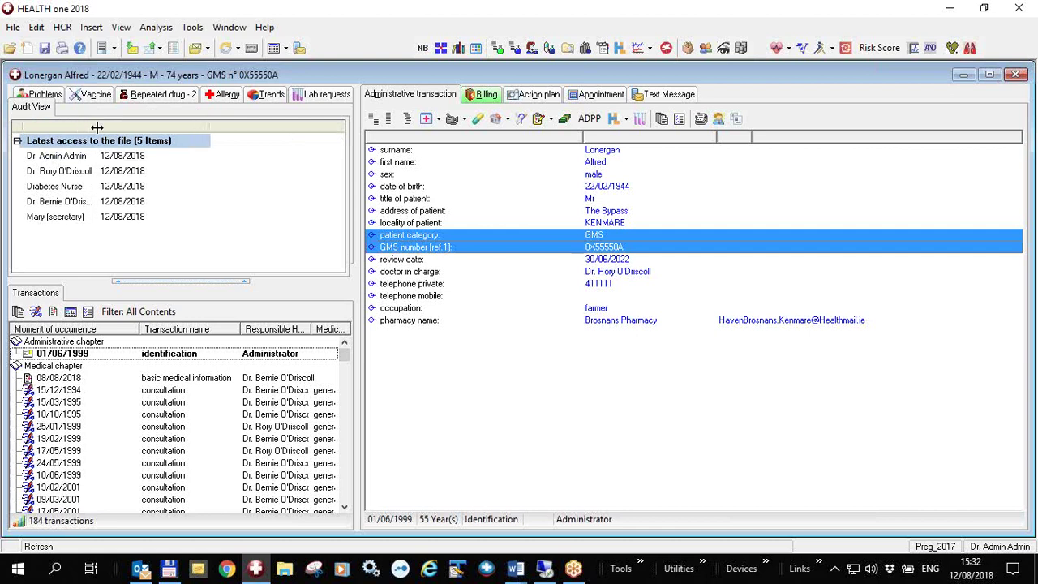
pyautogui.click(73, 218)
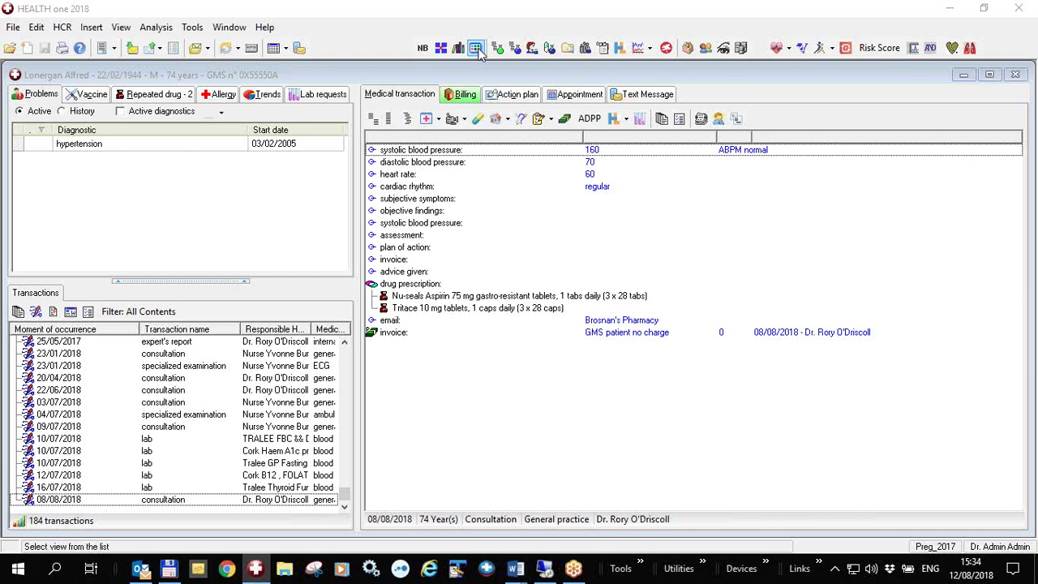
# From the View selector, begin a new interactive view named Audit.
pyautogui.click(479, 199)
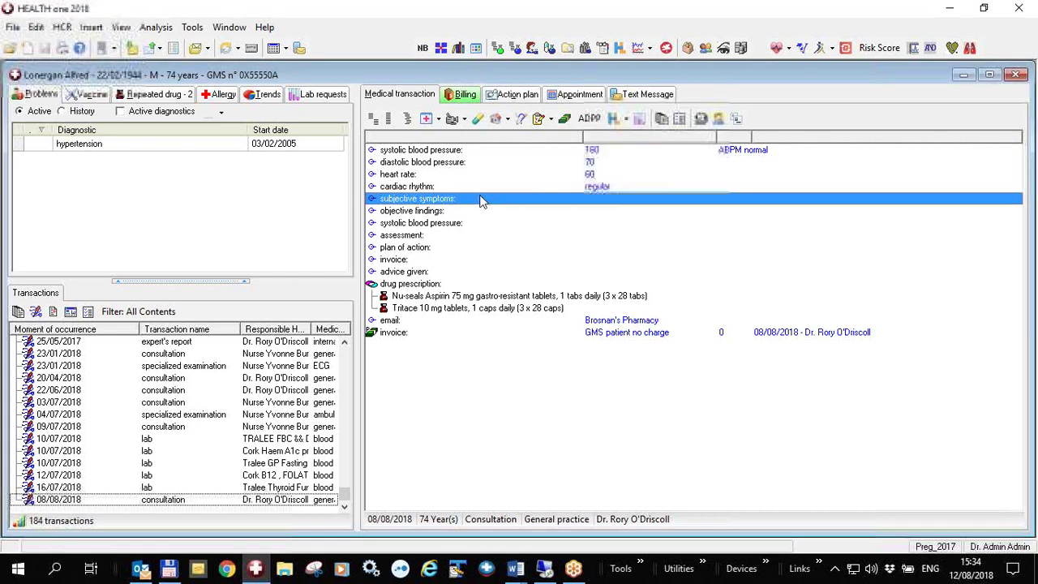
pyautogui.click(477, 49)
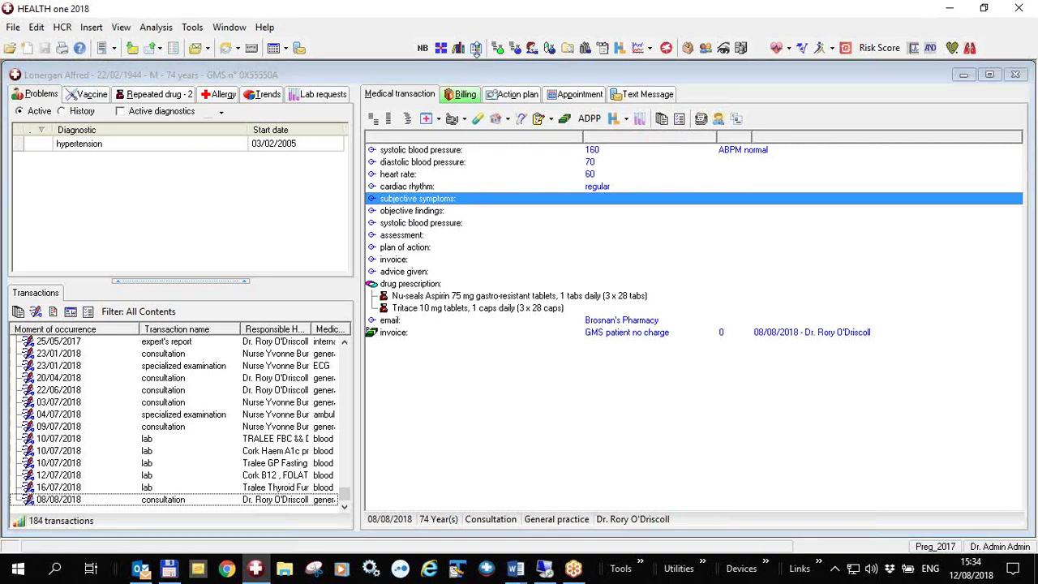
pyautogui.moveTo(479, 64); pyautogui.dragTo(393, 57)
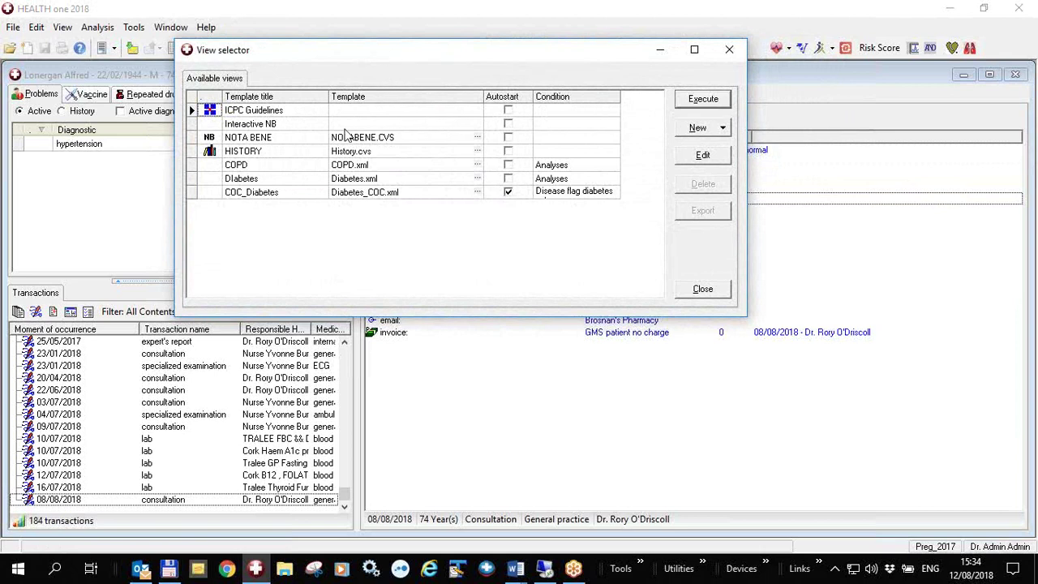
pyautogui.click(723, 130)
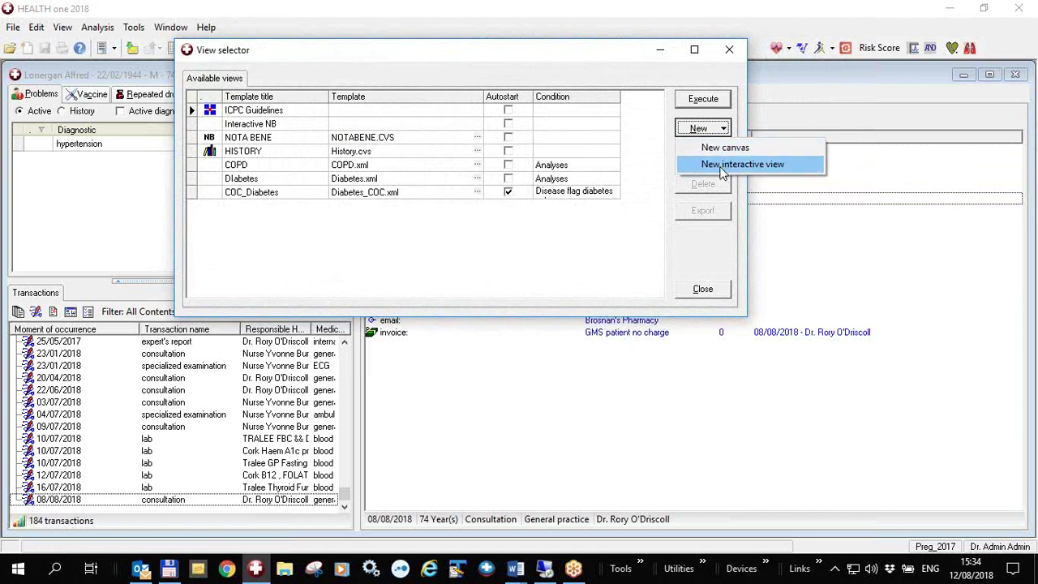
pyautogui.click(722, 167)
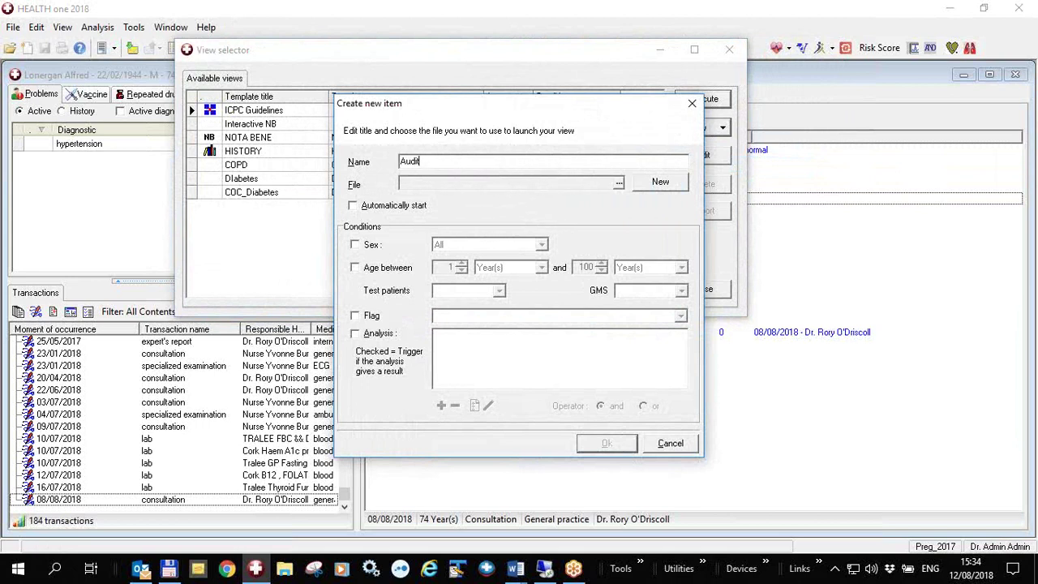
# Select Audit.xml as the new view's definition file.
pyautogui.click(619, 185)
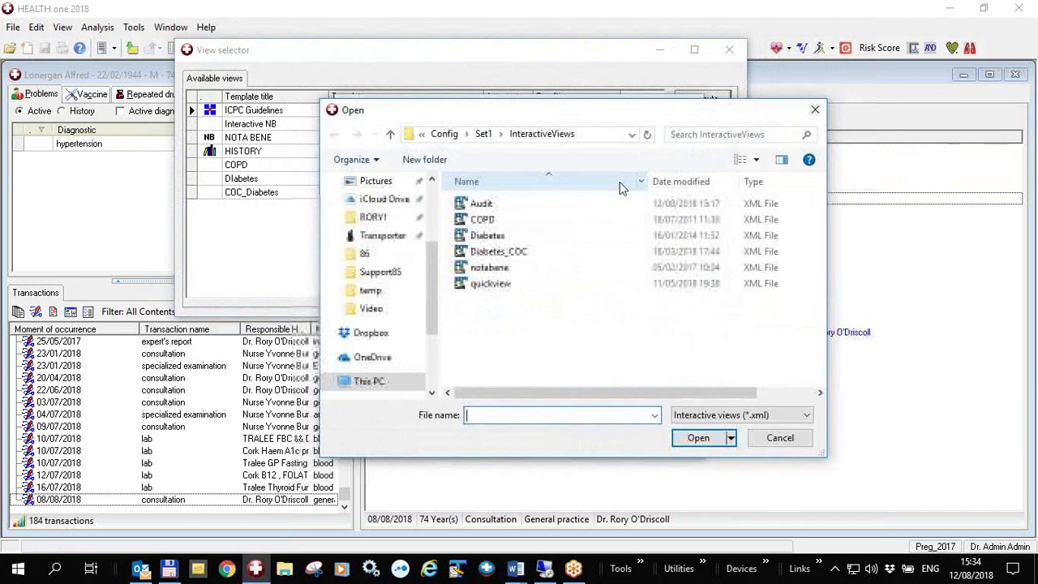
pyautogui.moveTo(597, 118); pyautogui.dragTo(494, 96)
pyautogui.click(379, 187)
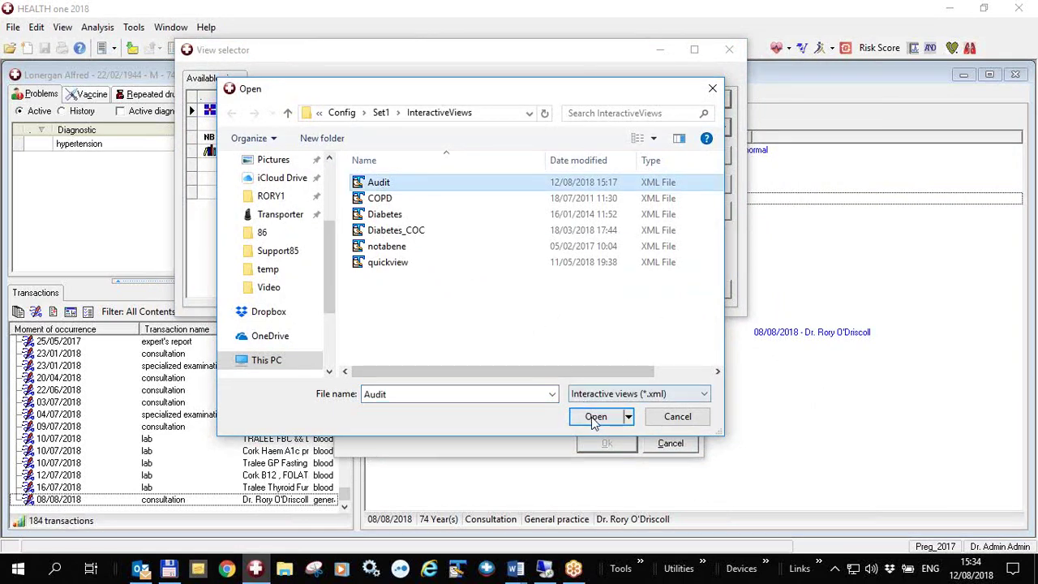
pyautogui.click(594, 417)
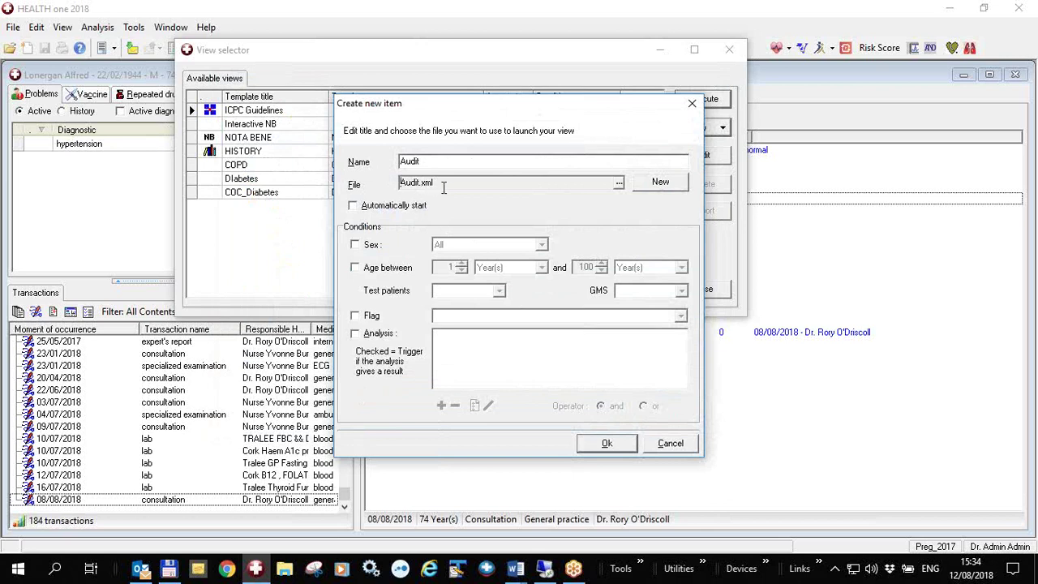
# Enable Automatically start, save the Audit view, then close the views list and the patient's file.
pyautogui.click(354, 208)
pyautogui.click(615, 444)
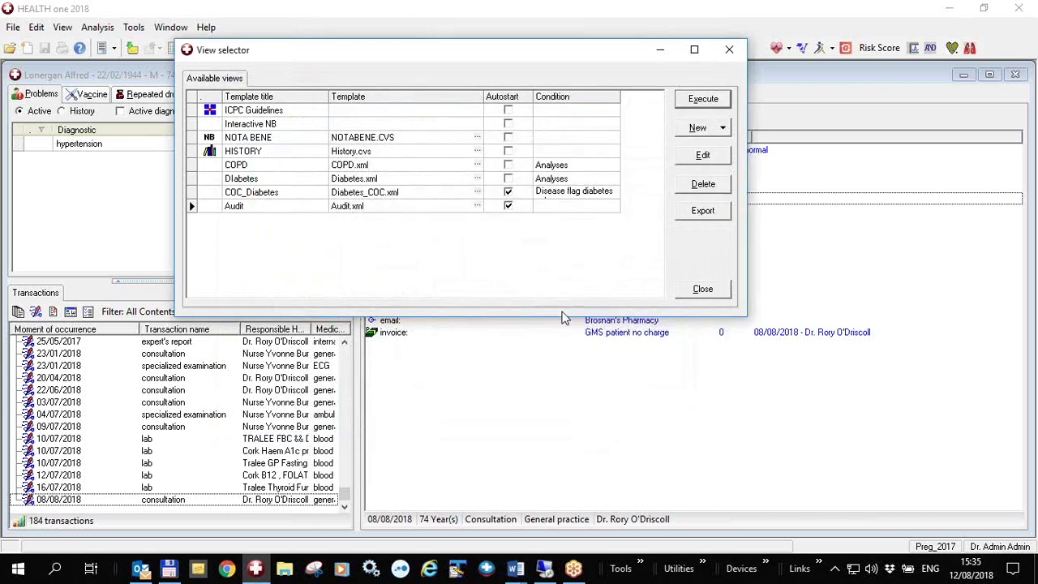
pyautogui.click(717, 294)
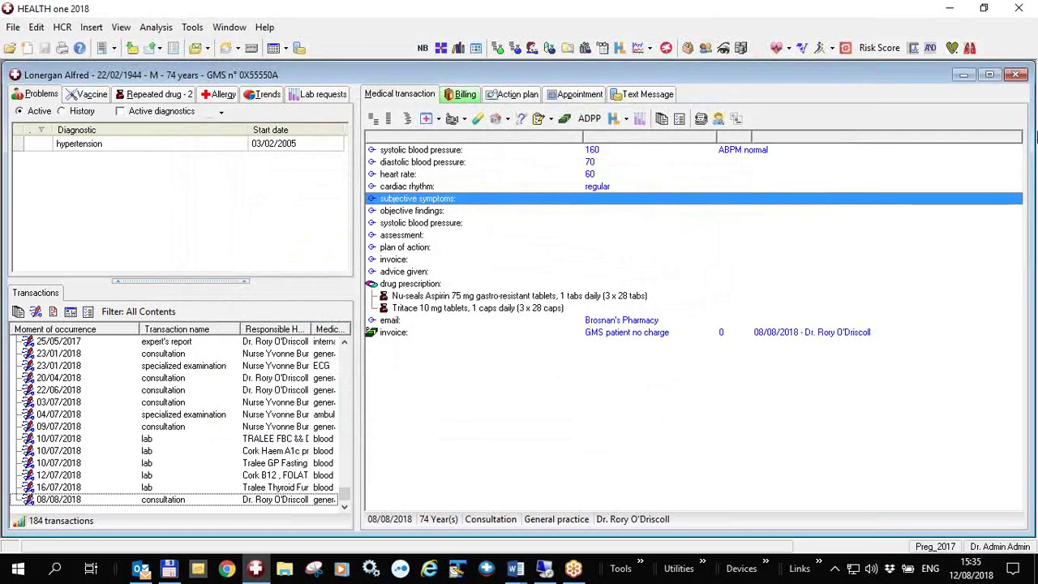
pyautogui.click(1019, 74)
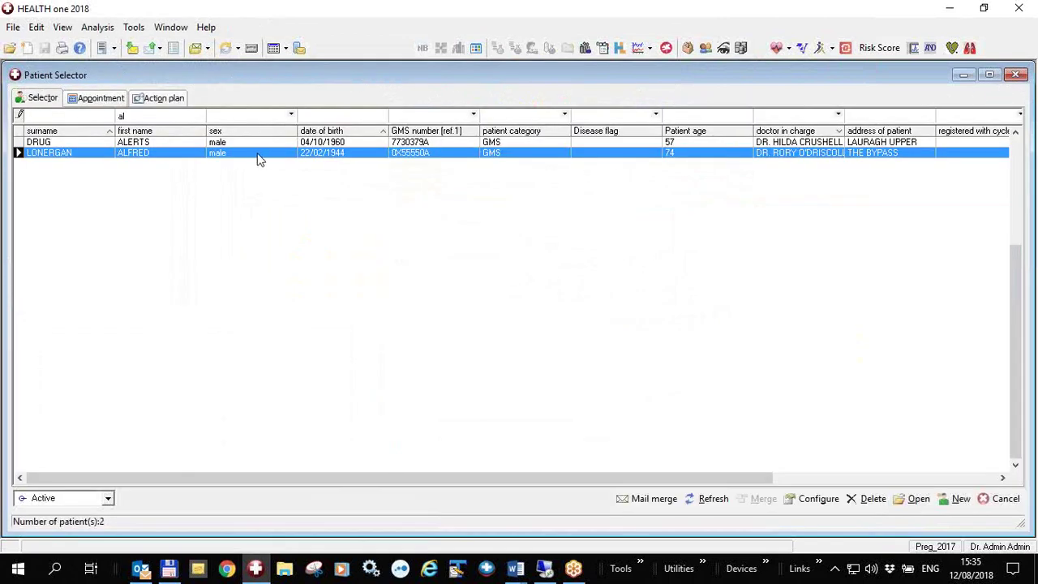
# Reopen the patient's file and open Config for the Audit latest-access list.
pyautogui.doubleClick(258, 154)
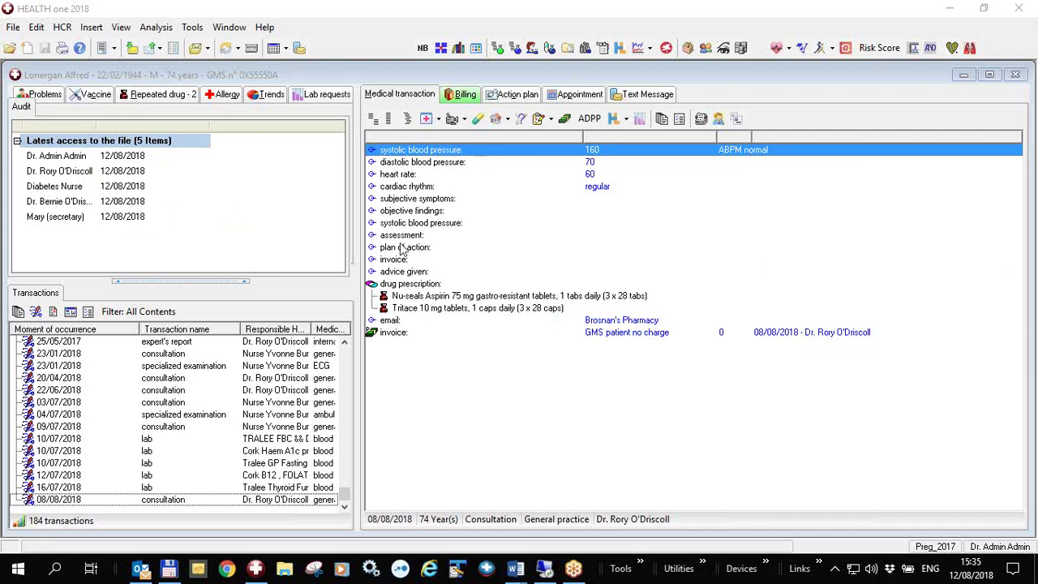
pyautogui.rightClick(160, 185)
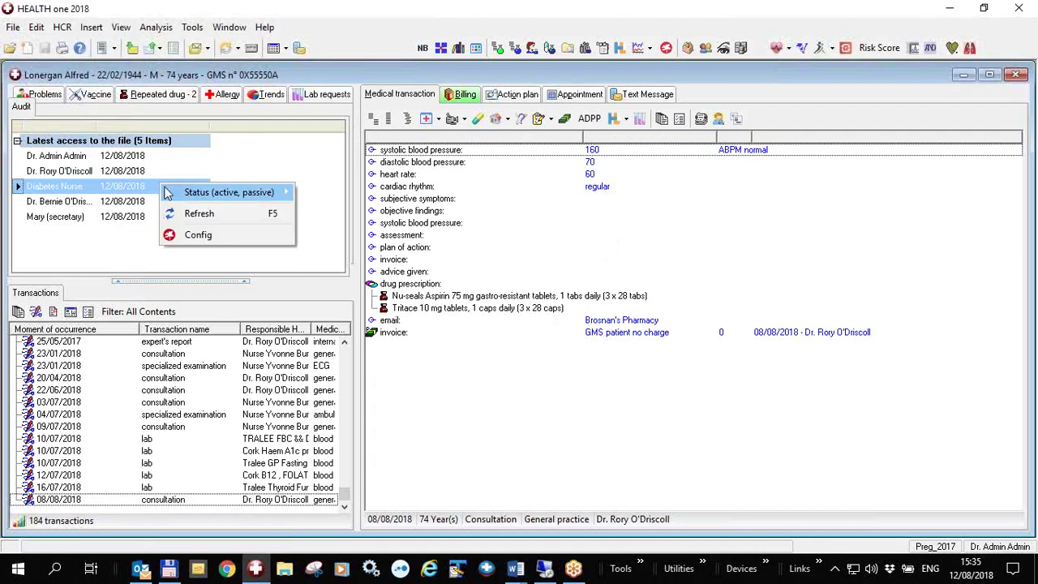
pyautogui.click(216, 238)
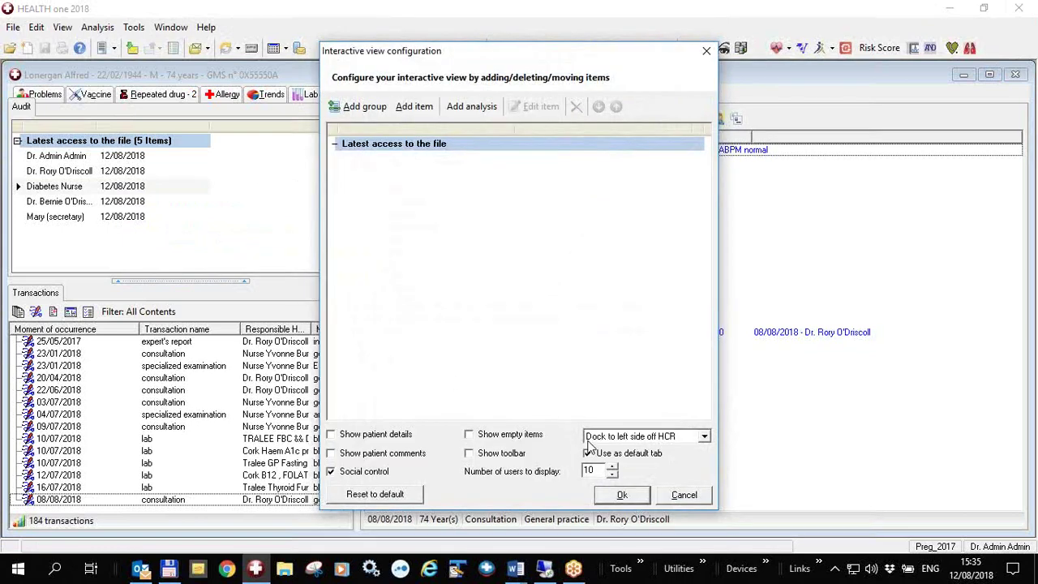
# Set the Audit view's docking to 'Dock to right side of HCR' and apply it.
pyautogui.click(705, 438)
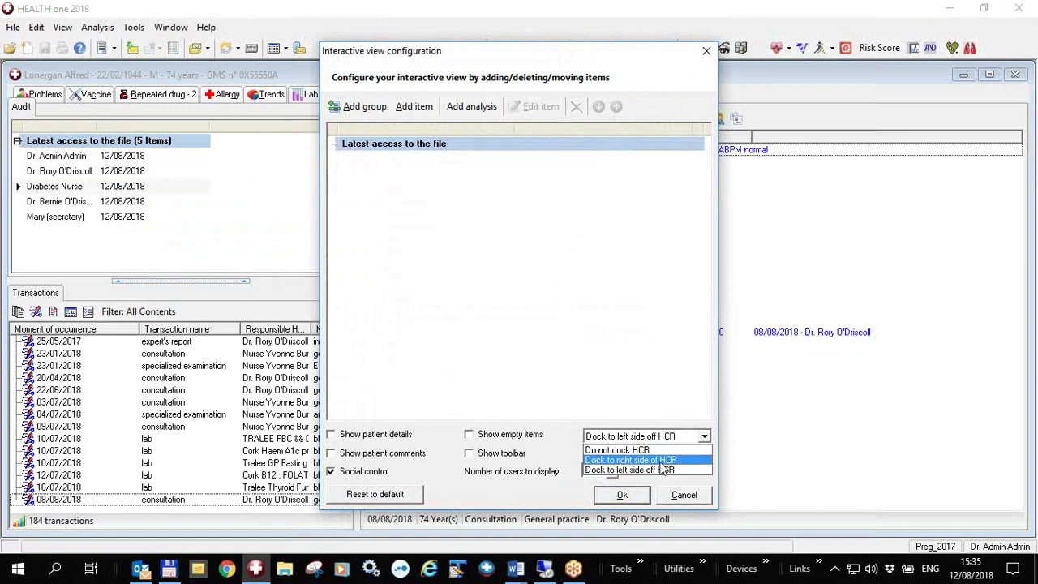
pyautogui.click(661, 461)
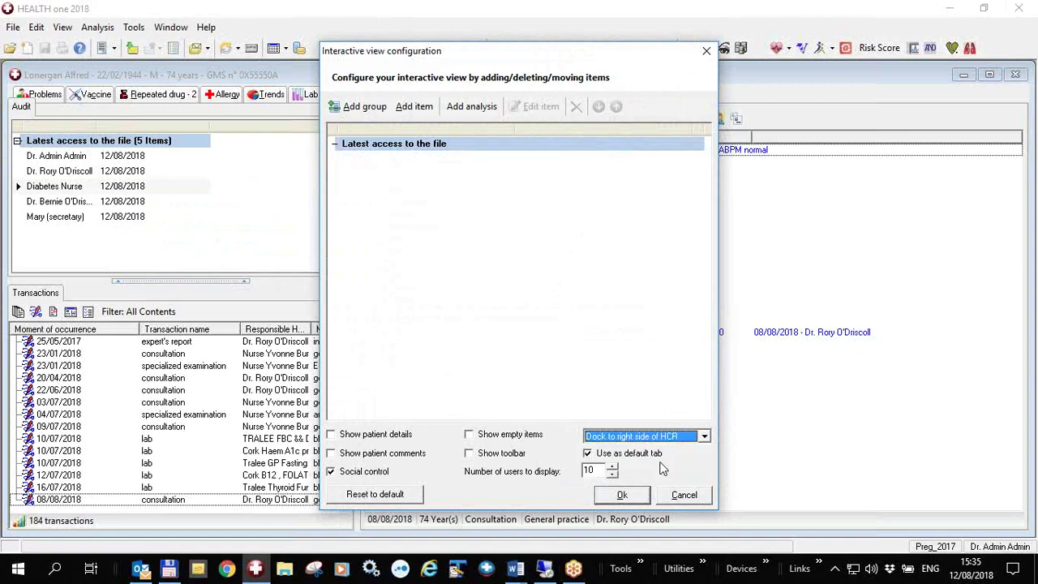
pyautogui.click(623, 497)
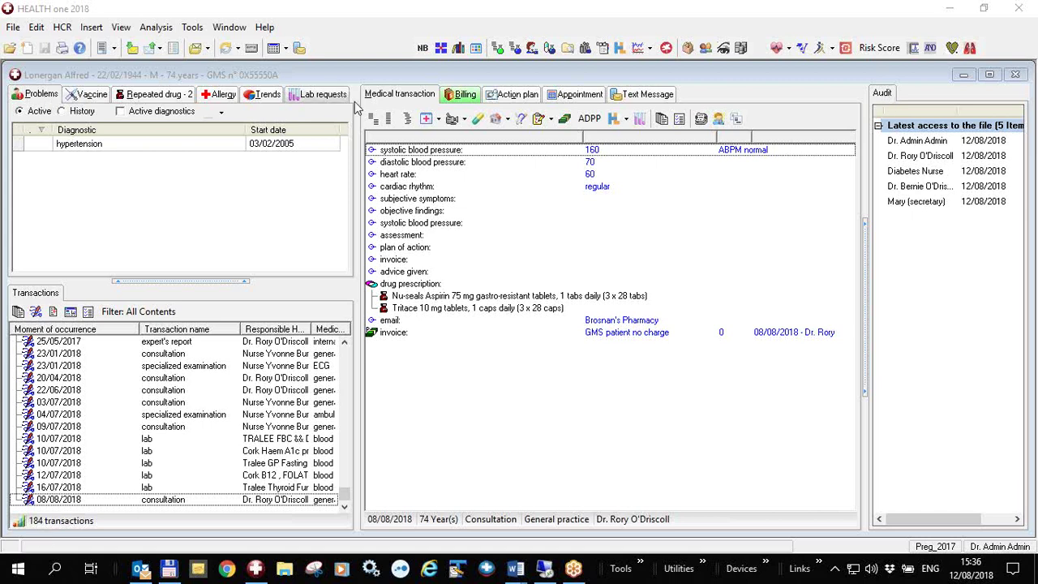
pyautogui.rightClick(926, 216)
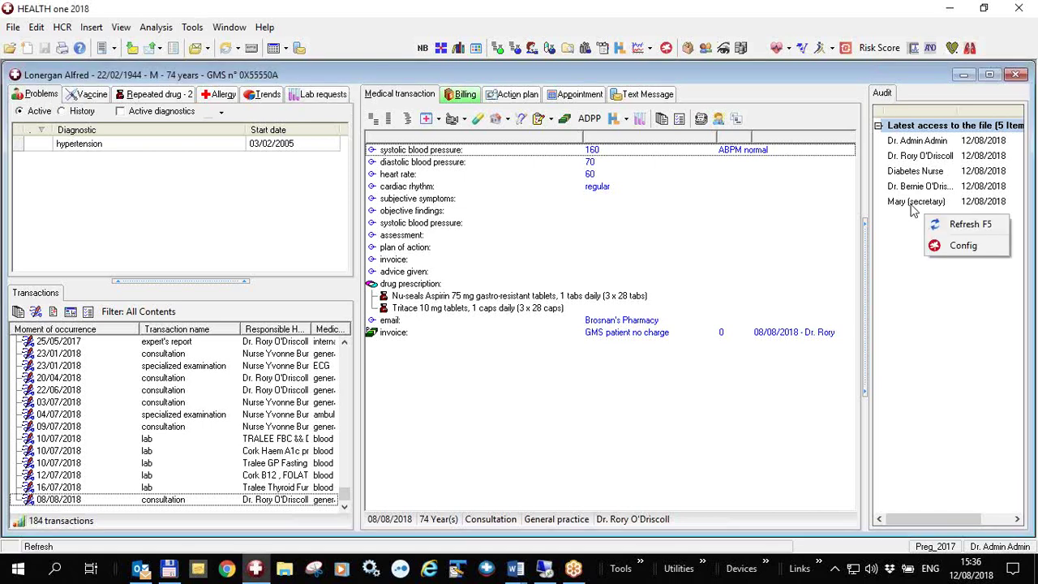
# Change the Audit view's docking to 'Dock to left side off HCR', then show the Problems list.
pyautogui.click(947, 245)
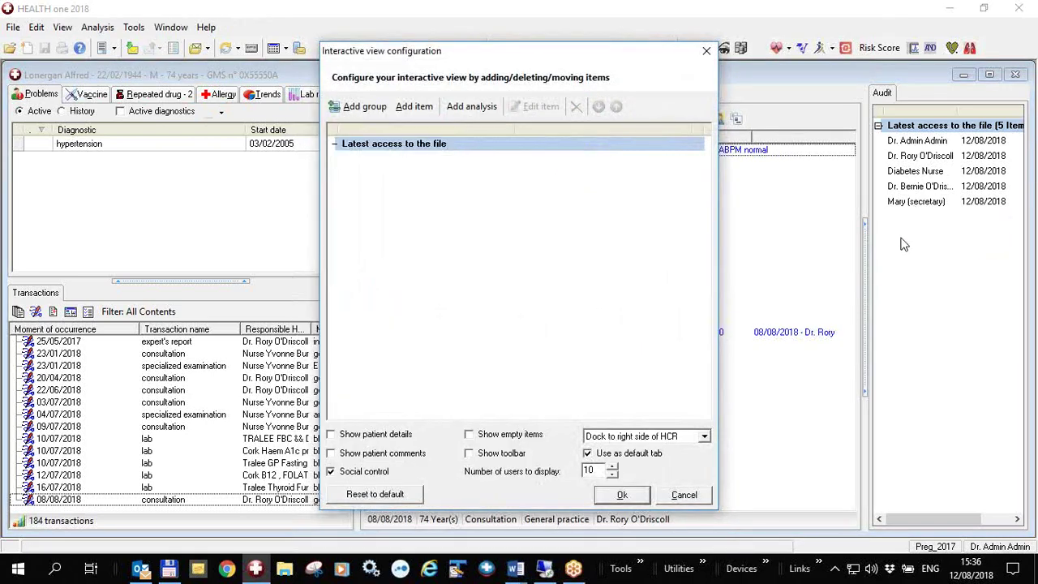
pyautogui.moveTo(506, 55); pyautogui.dragTo(373, 48)
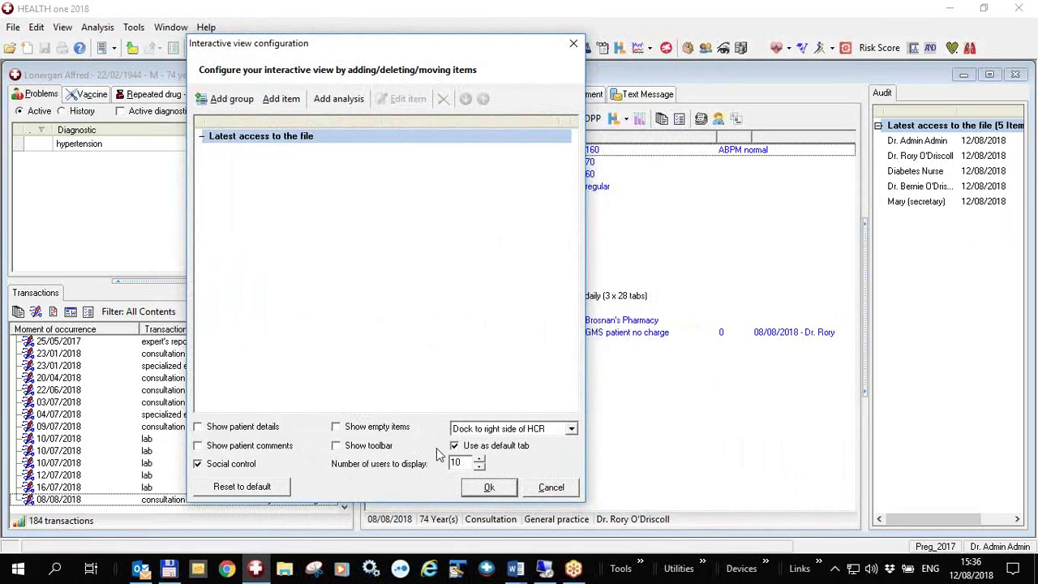
pyautogui.click(571, 428)
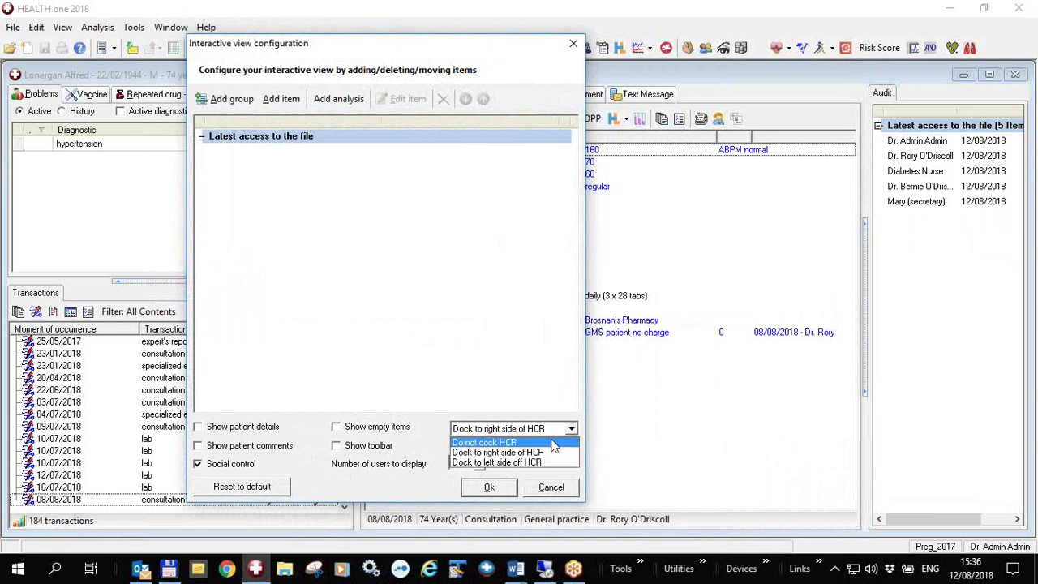
pyautogui.click(519, 462)
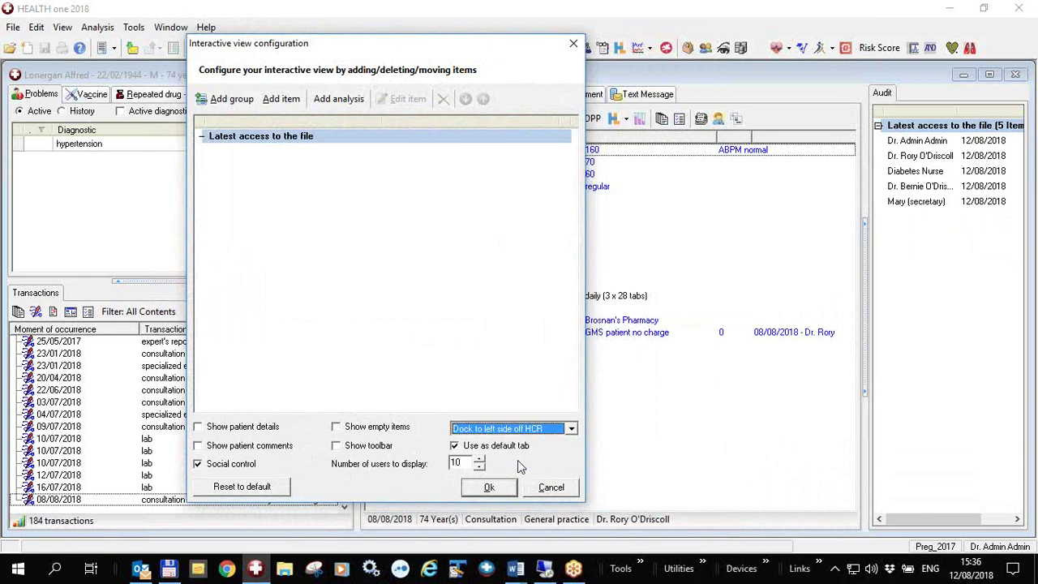
pyautogui.click(512, 489)
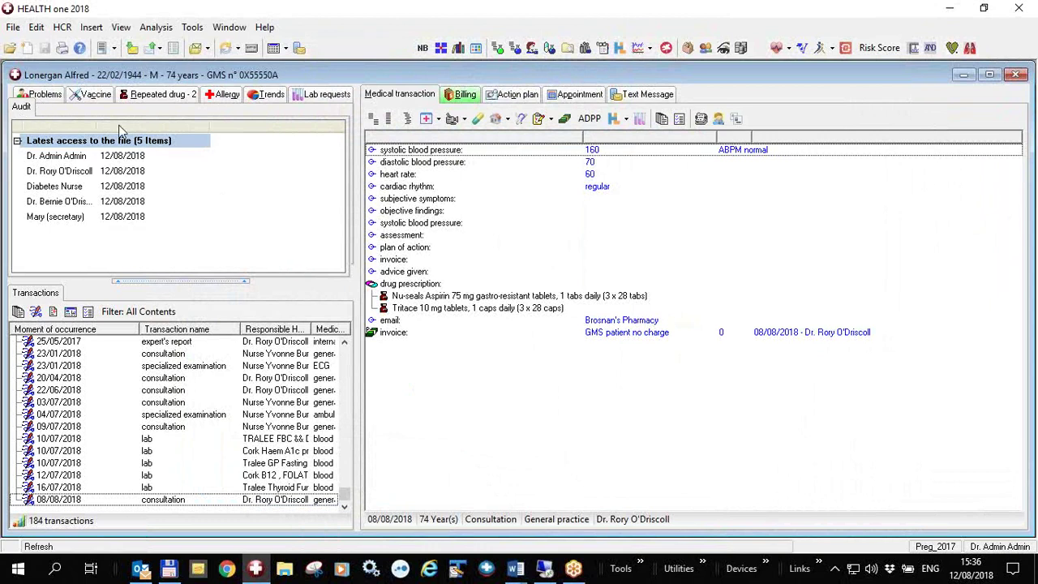
pyautogui.click(45, 94)
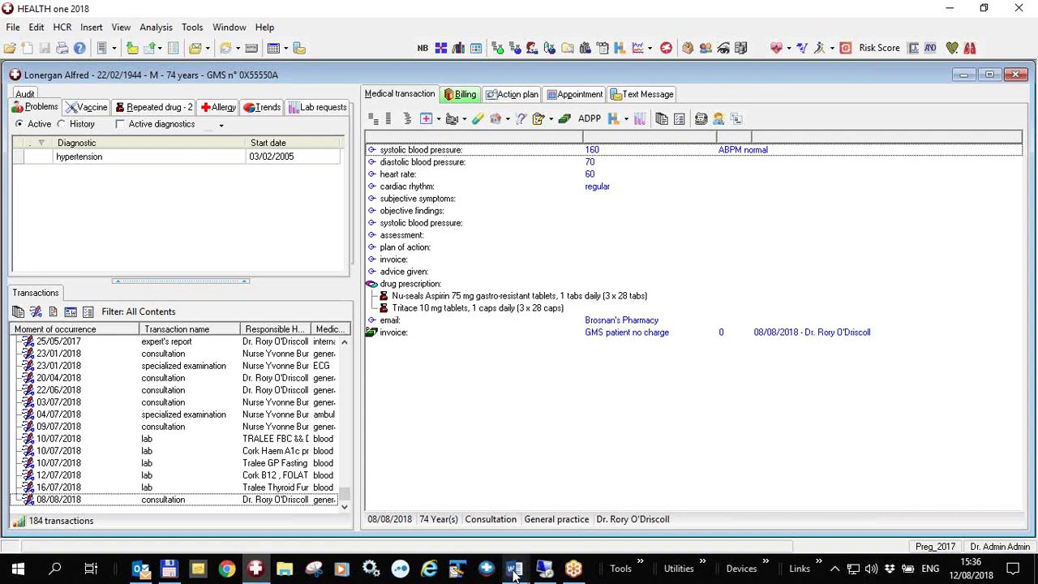
# Switch to the HEALTH one 86 Word document window from the taskbar.
pyautogui.moveTo(514, 573)
pyautogui.click(589, 522)
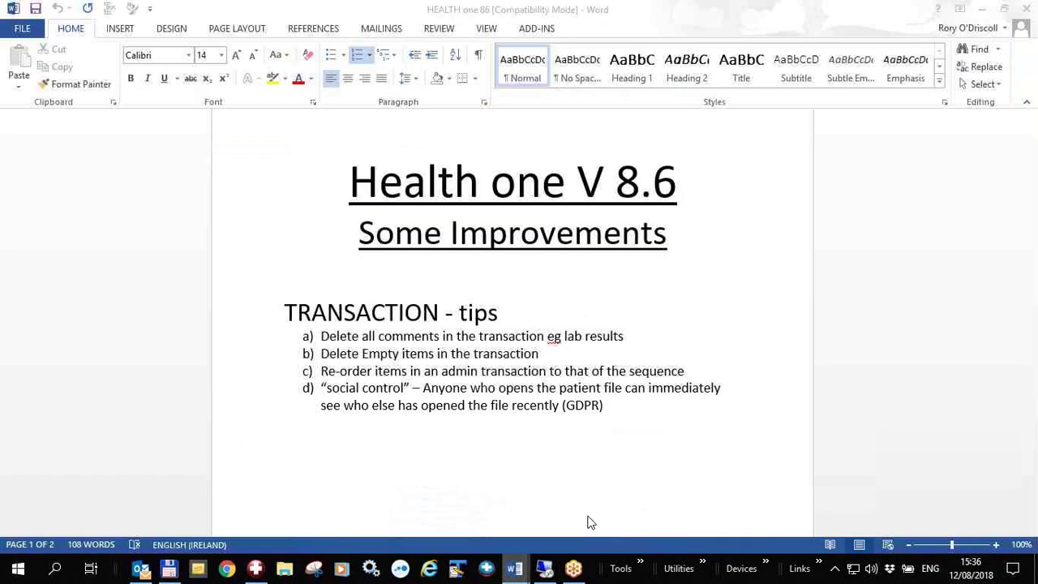